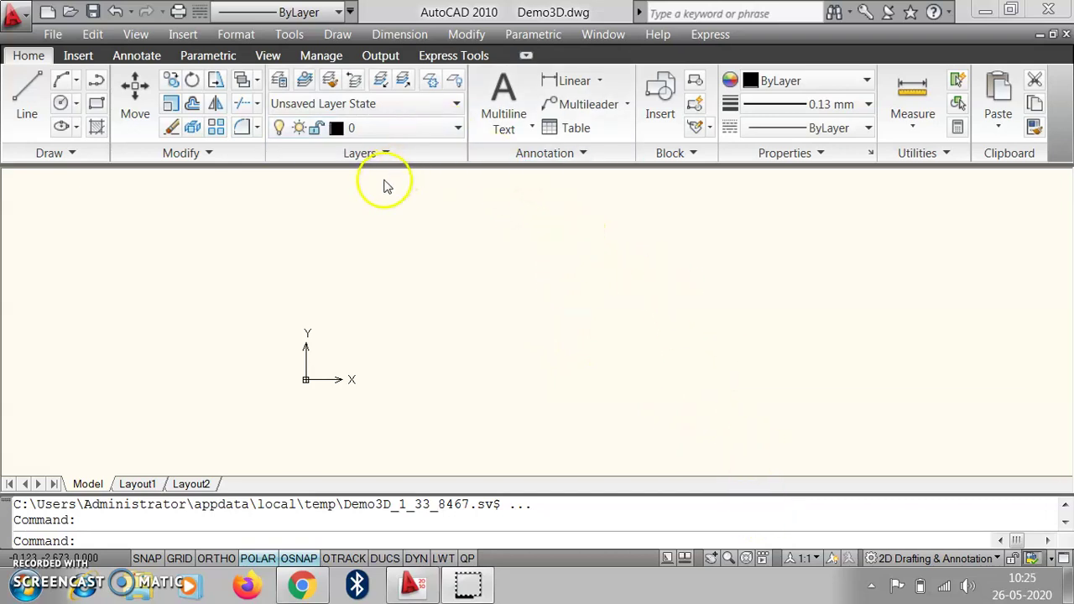
click(289, 34)
mouse_move(374, 18)
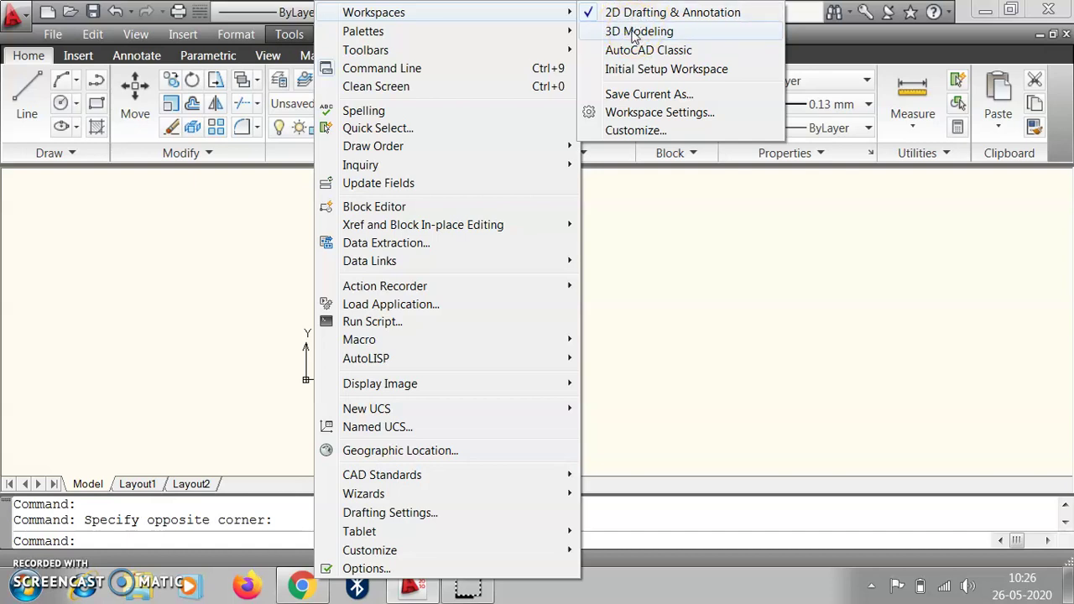
click(885, 307)
click(884, 307)
click(1016, 441)
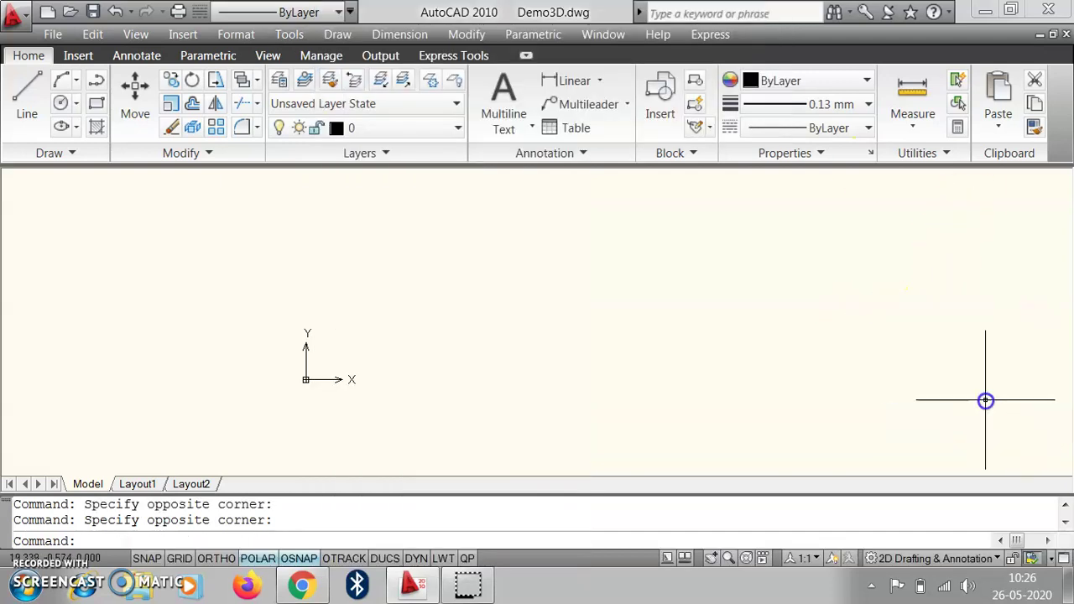
Switch to the 3D Modeling workspace and show the classic menu bar
click(994, 560)
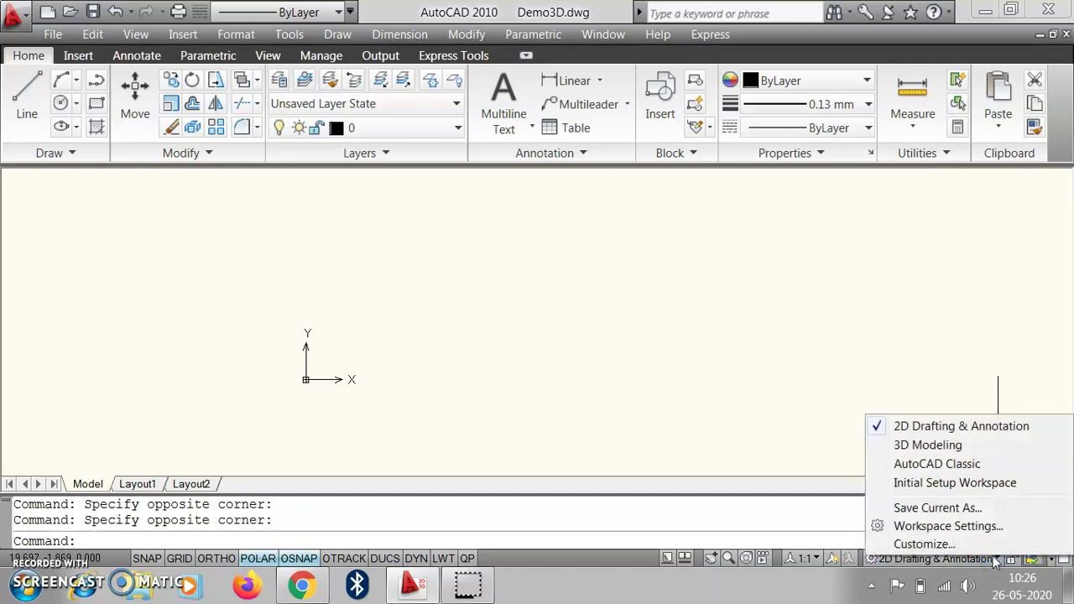
click(944, 447)
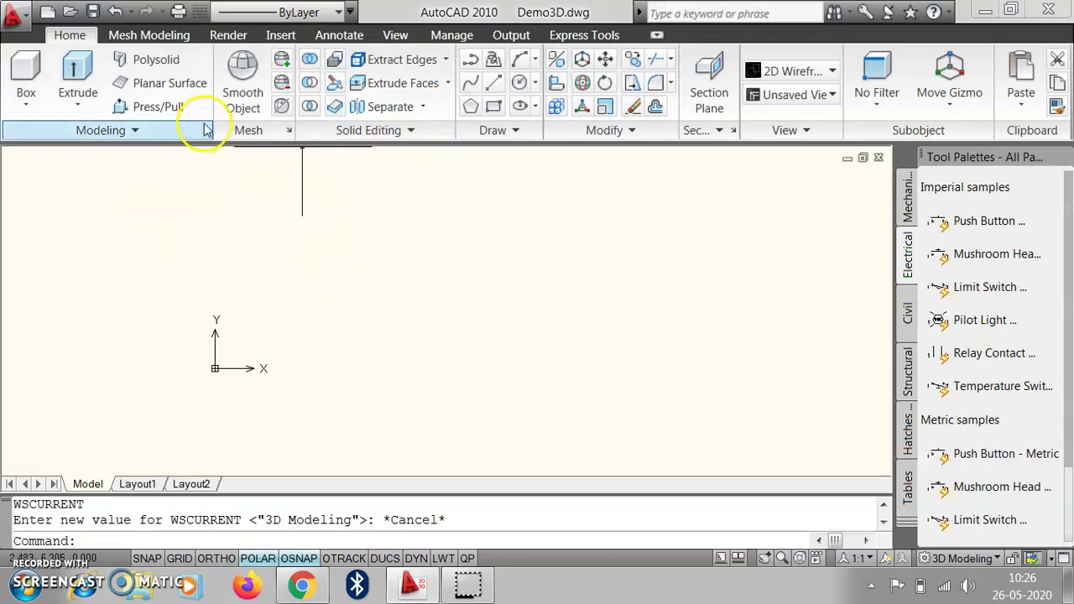
click(350, 11)
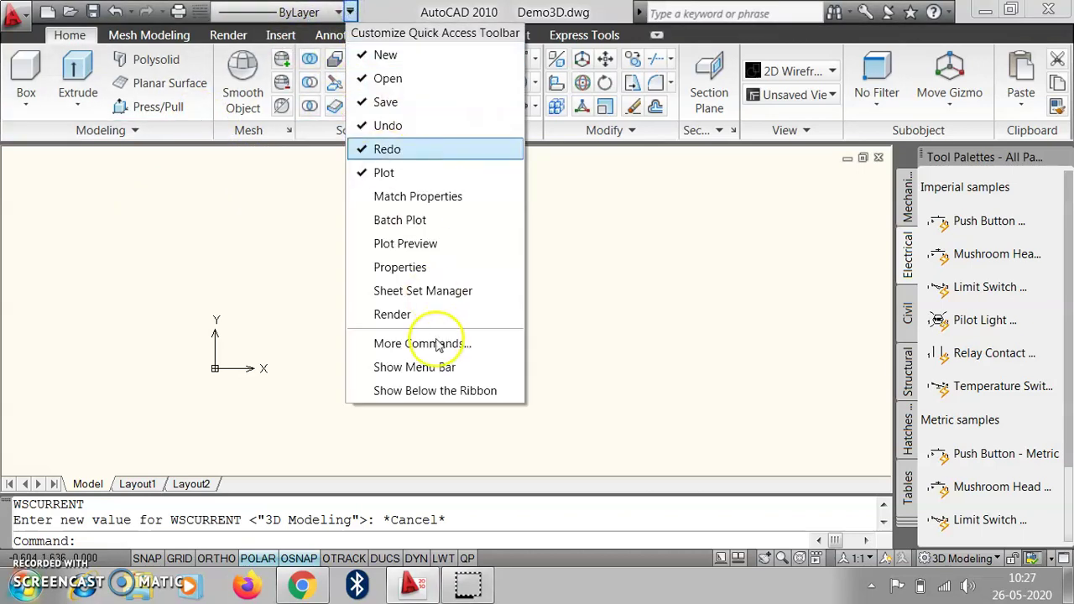
click(423, 366)
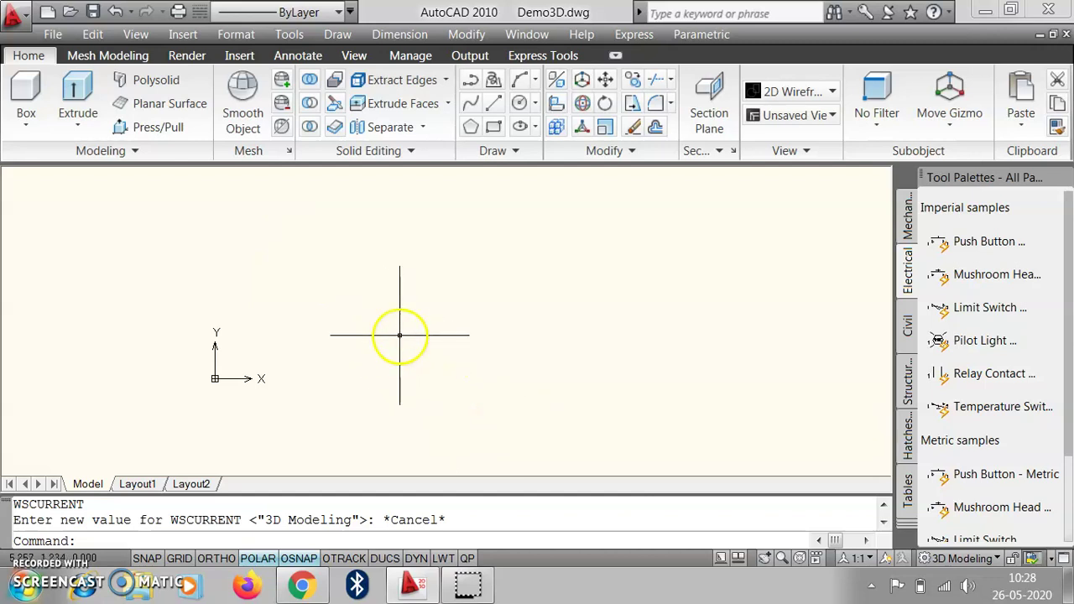
Review the drawing units and the available insertion scale units, keeping Meters
click(250, 37)
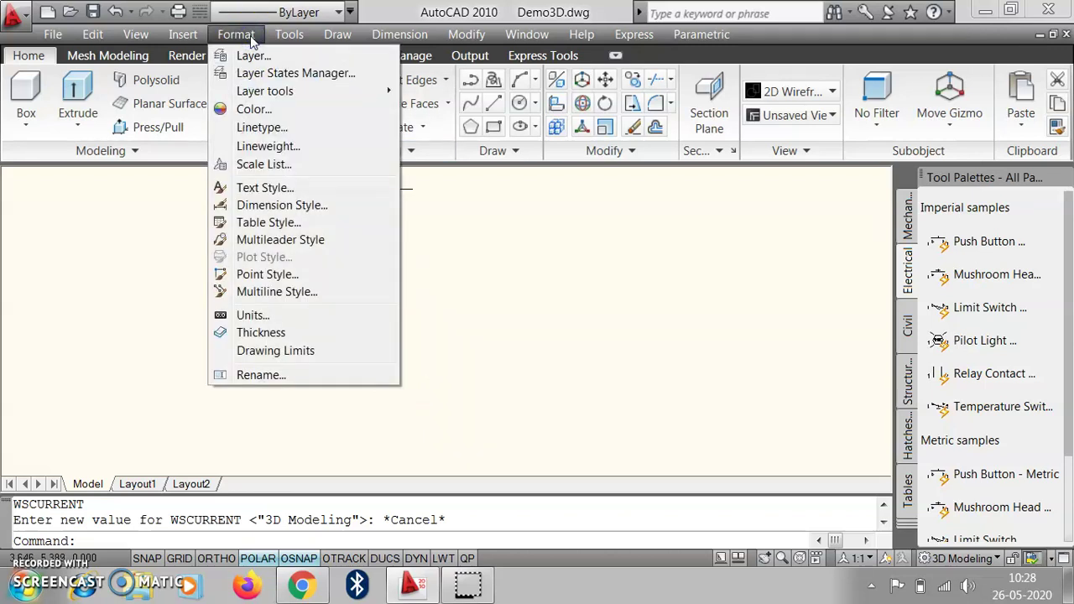
click(252, 317)
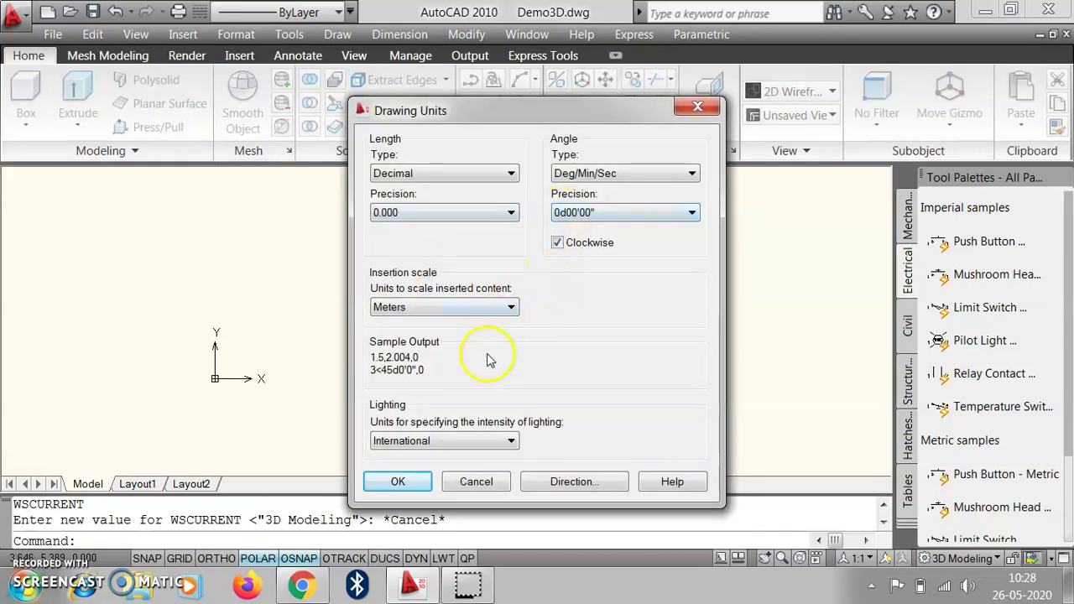
click(504, 310)
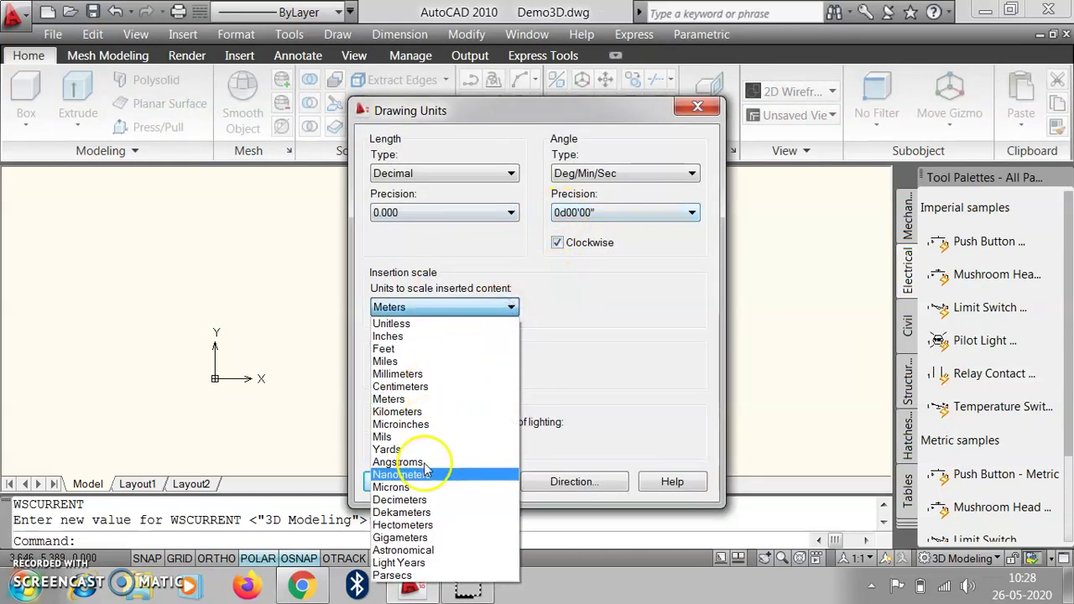
click(599, 330)
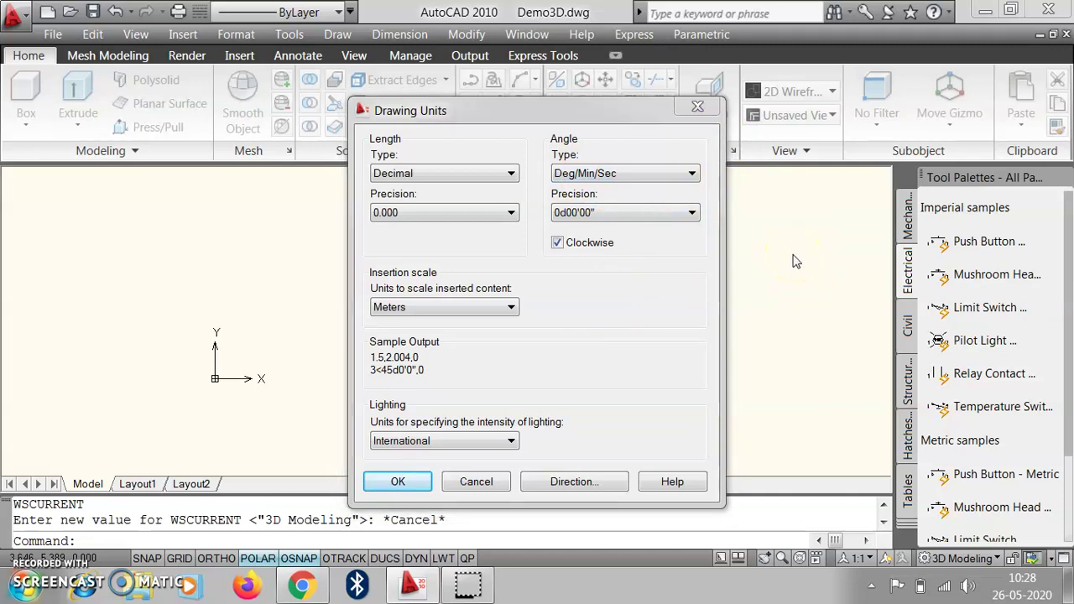
click(407, 480)
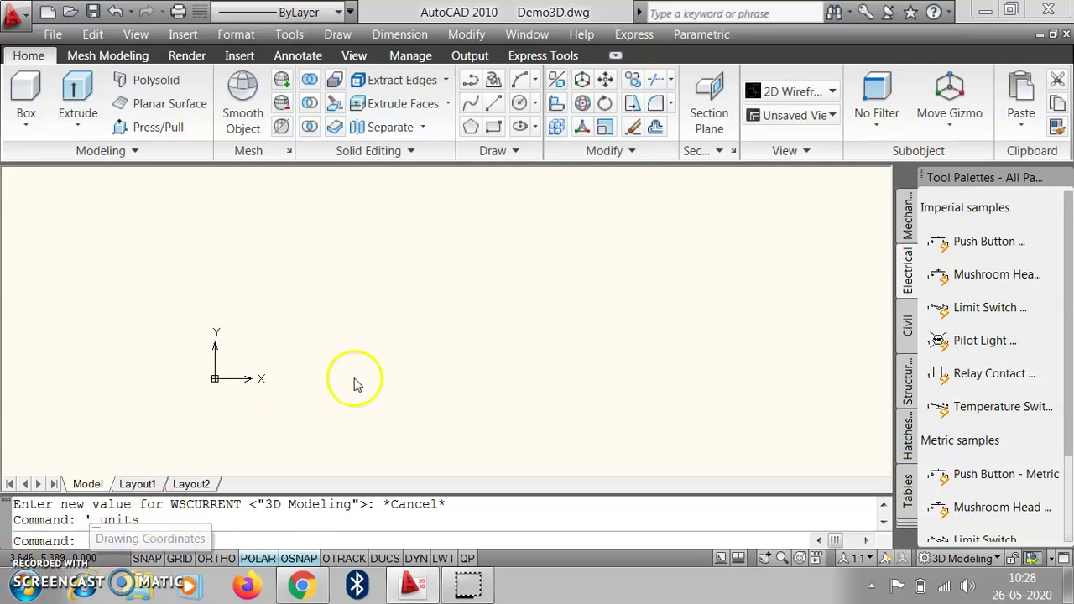
Turn on Dynamic UCS, lineweight display, Ortho mode and the grid display
drag(252, 371, 279, 376)
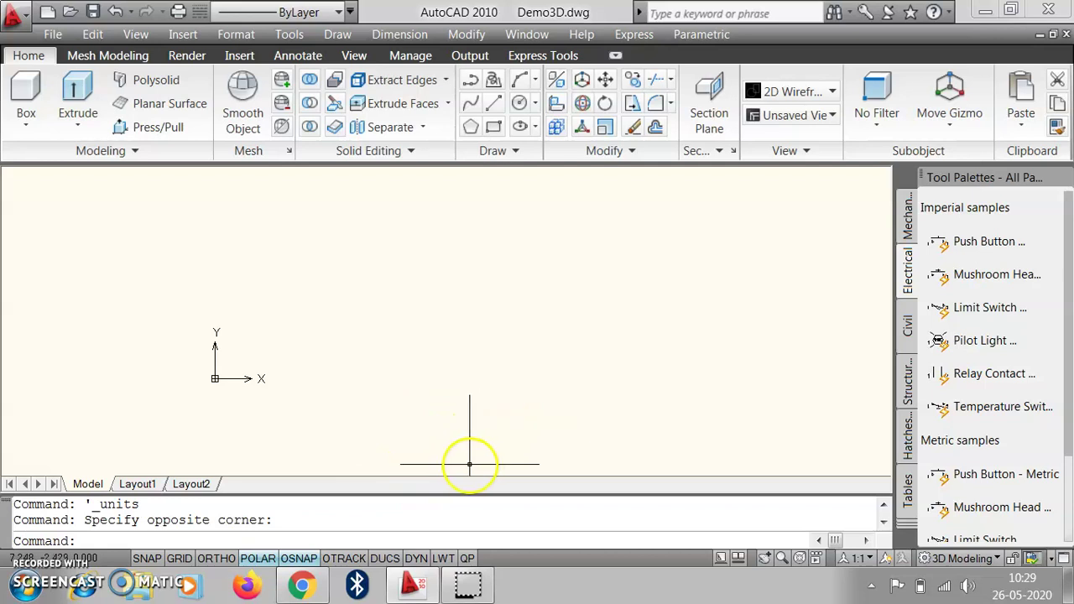
click(385, 559)
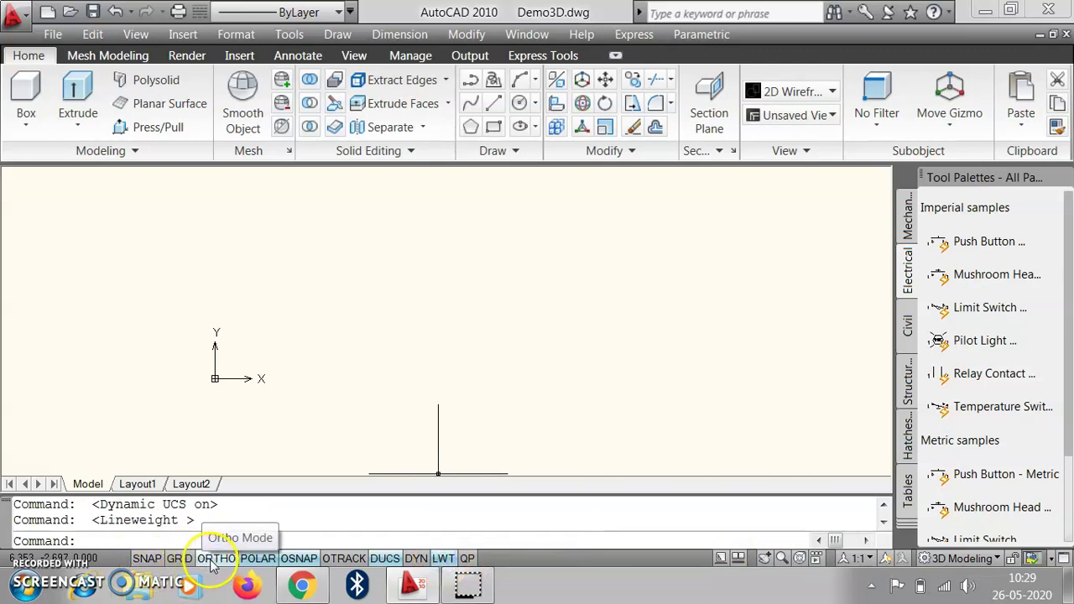
click(213, 560)
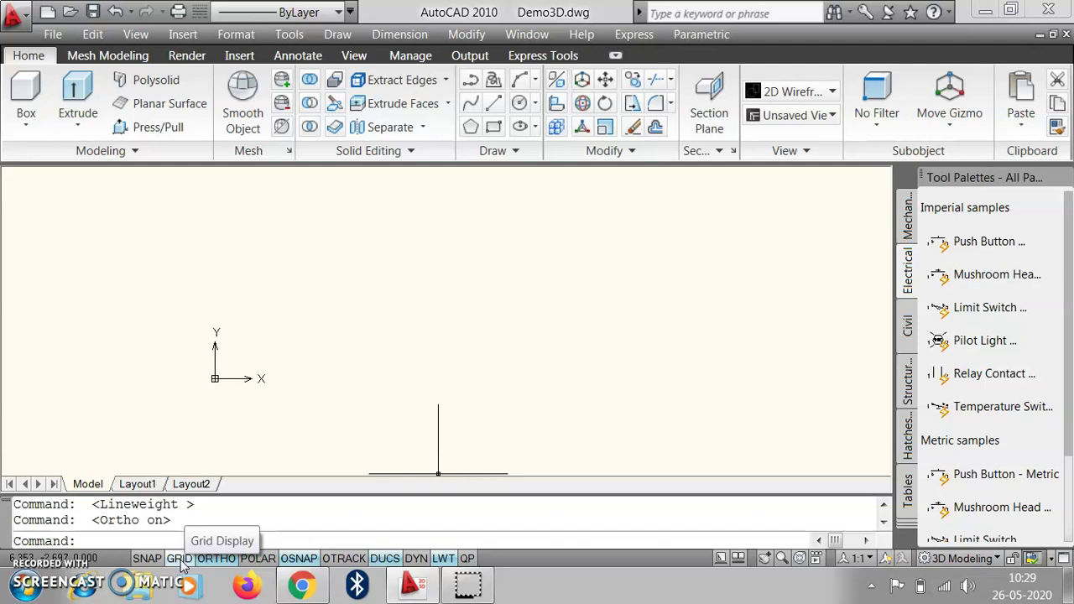
click(182, 561)
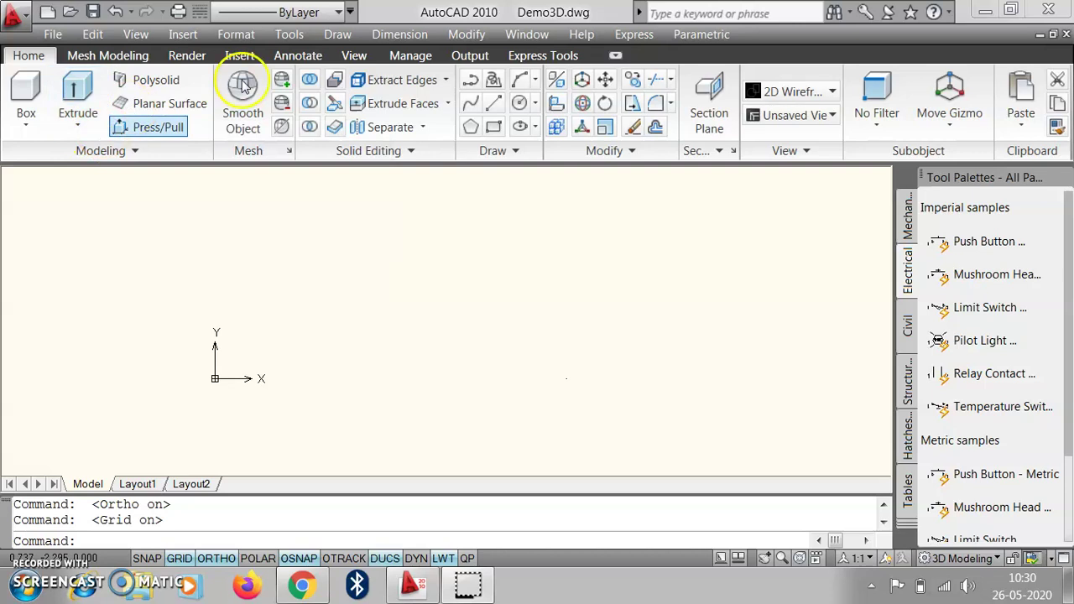
Examine the solid primitives, Extrude variants, mesh tessellation options, visual styles, subobject filters and gizmo types
click(25, 128)
click(27, 125)
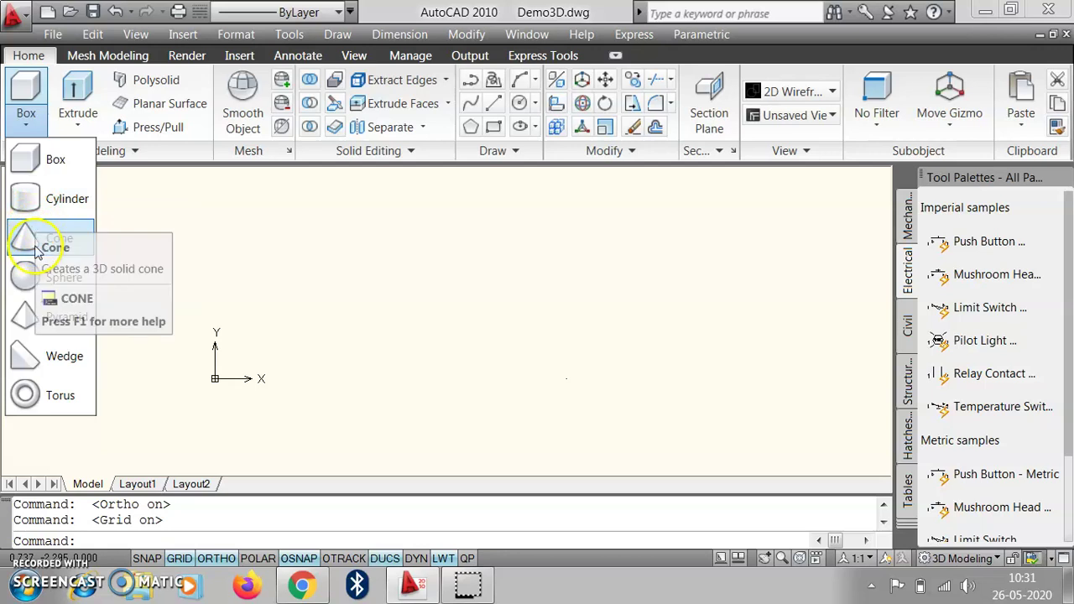
click(80, 124)
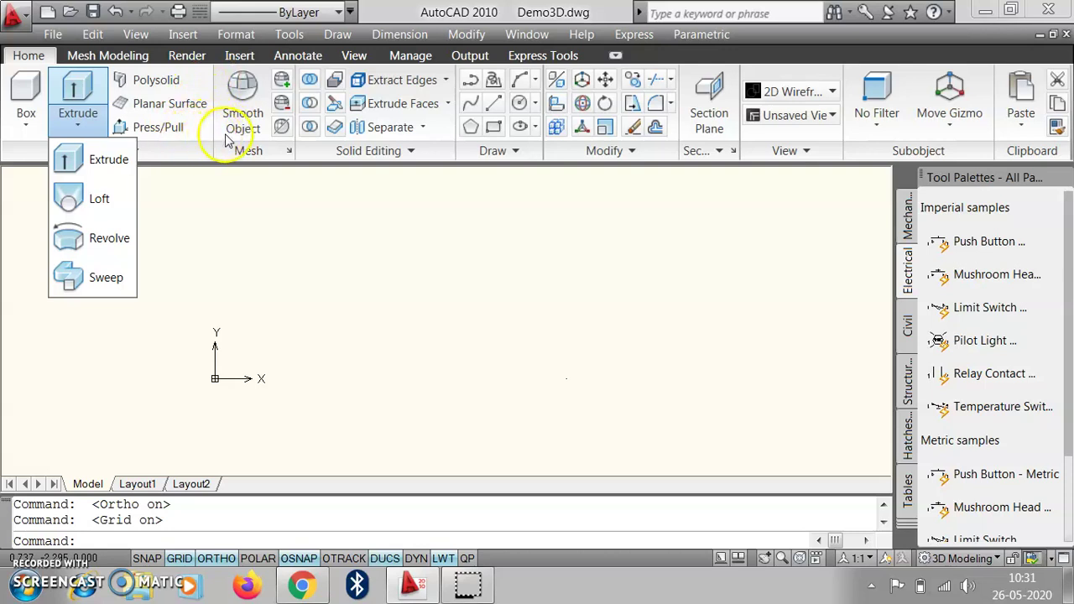
click(289, 155)
click(289, 152)
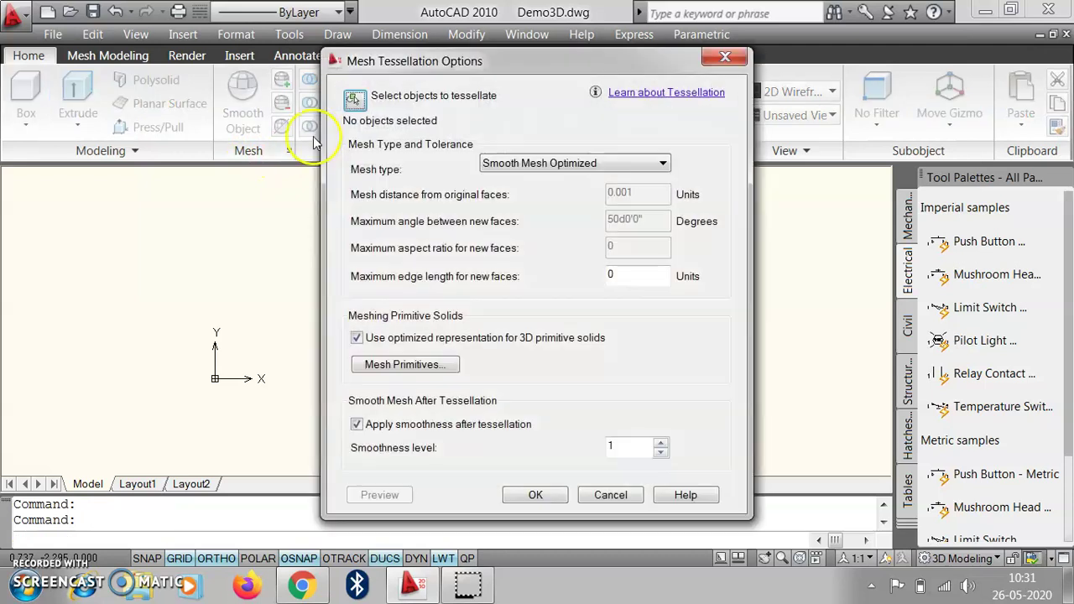
click(725, 57)
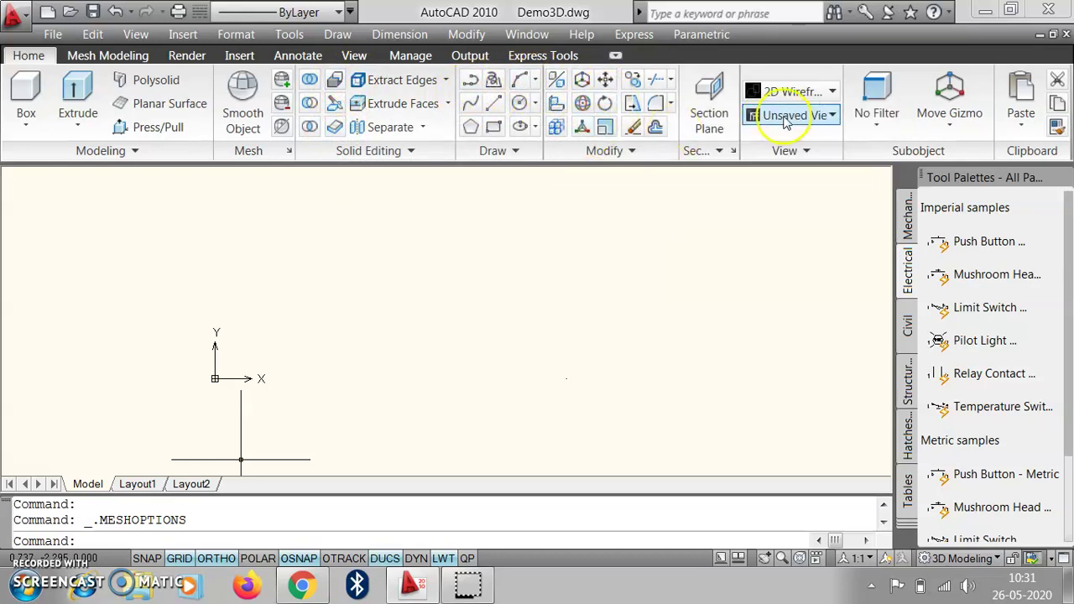
click(833, 92)
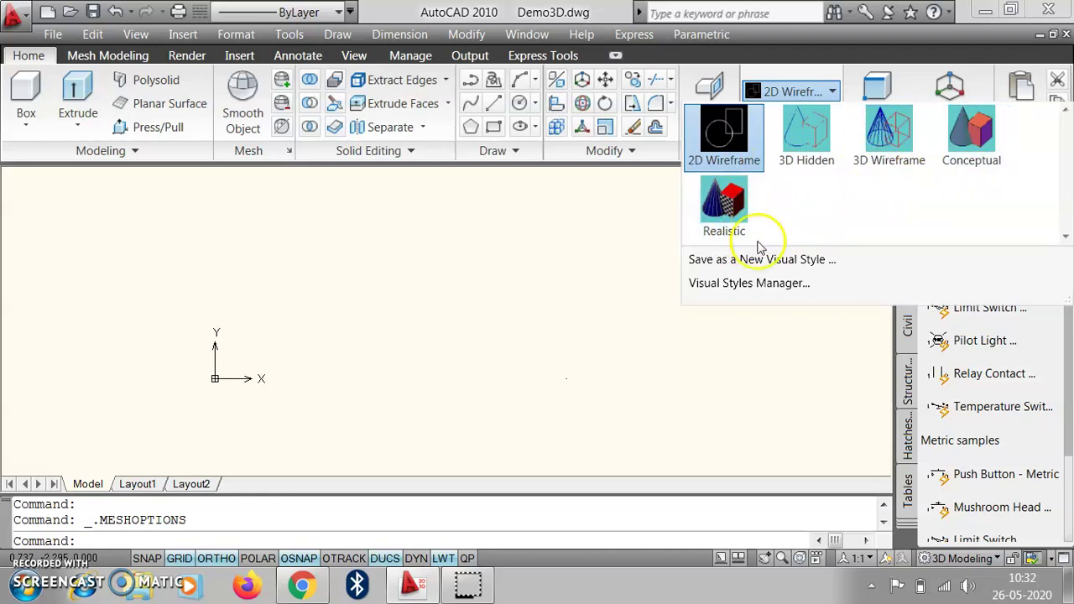
click(632, 243)
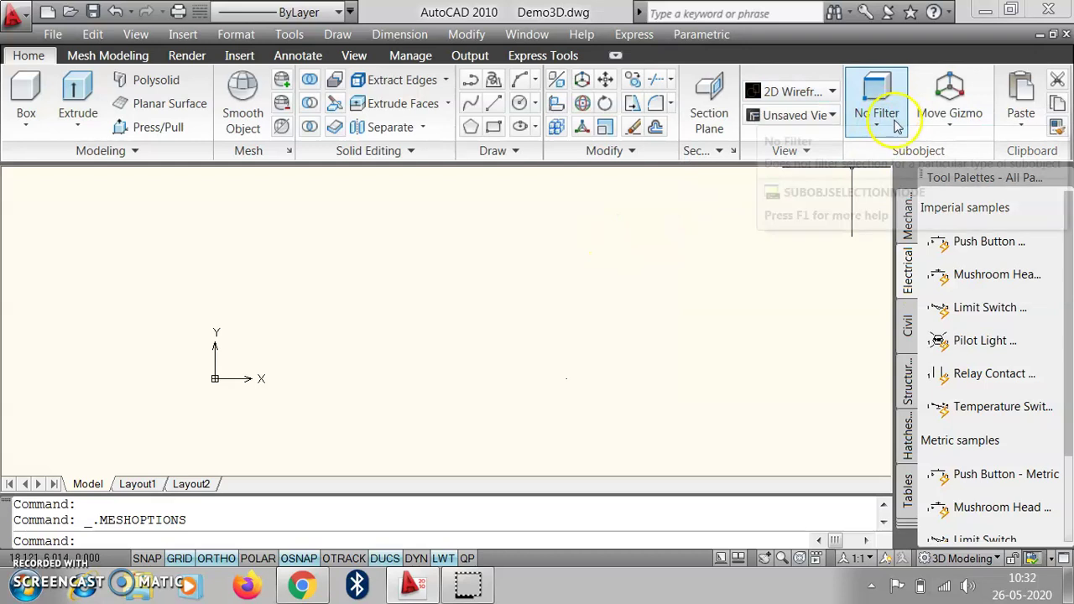
click(879, 126)
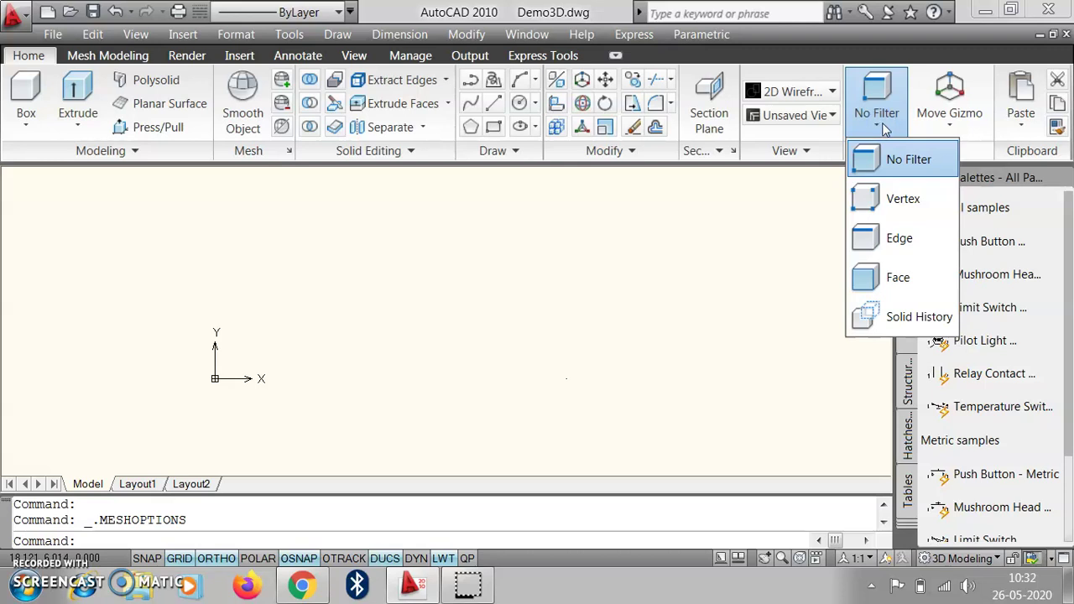
click(949, 125)
click(949, 125)
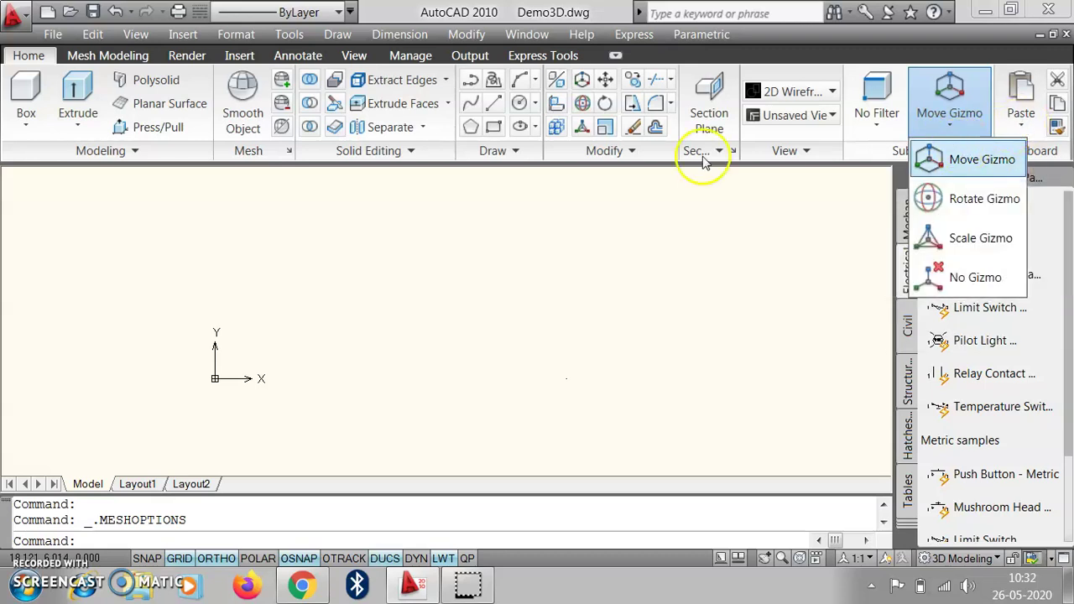
Examine the mesh primitives and mesh editing tools, followed by the rendering, insertion and annotation tools
click(125, 61)
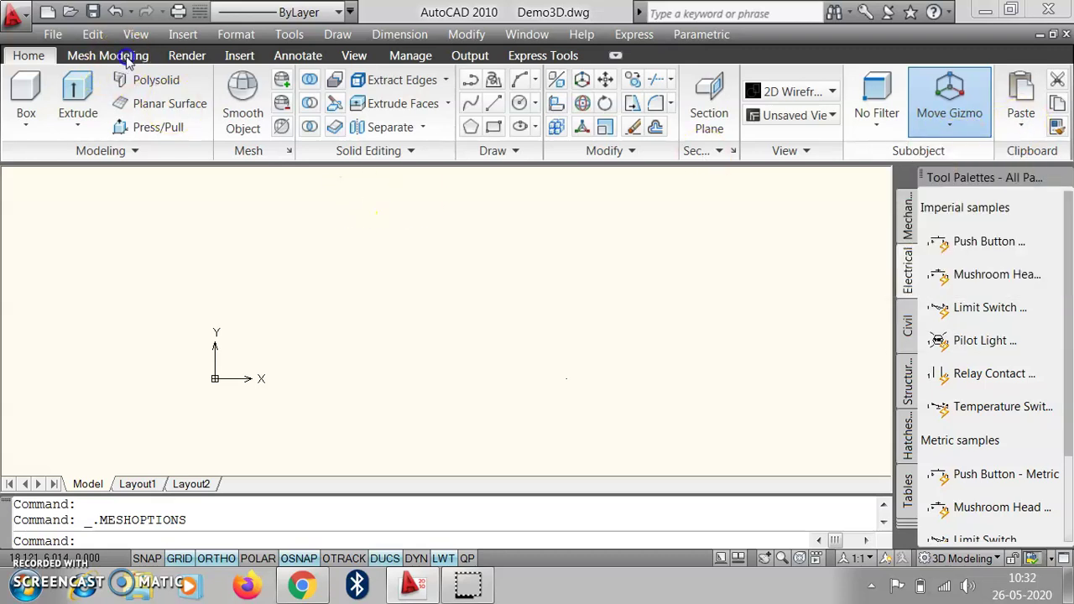
click(126, 60)
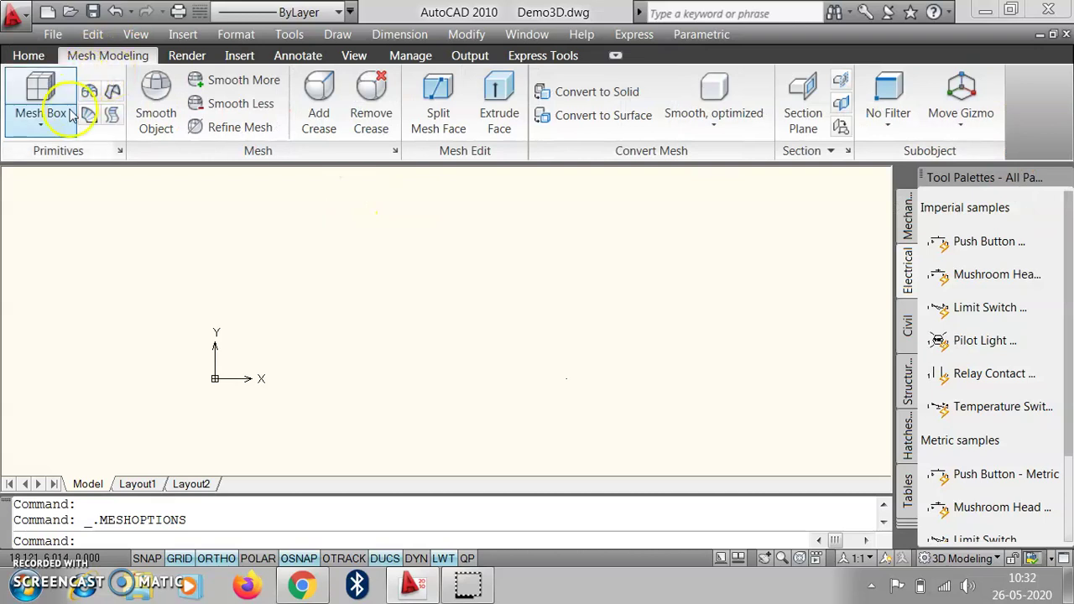
click(43, 126)
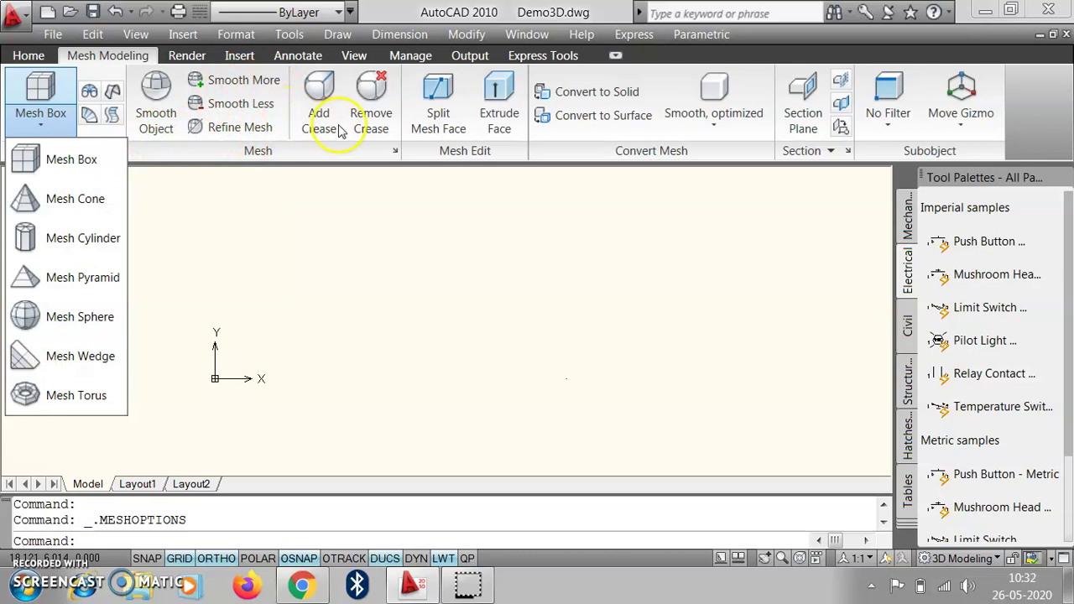
click(156, 148)
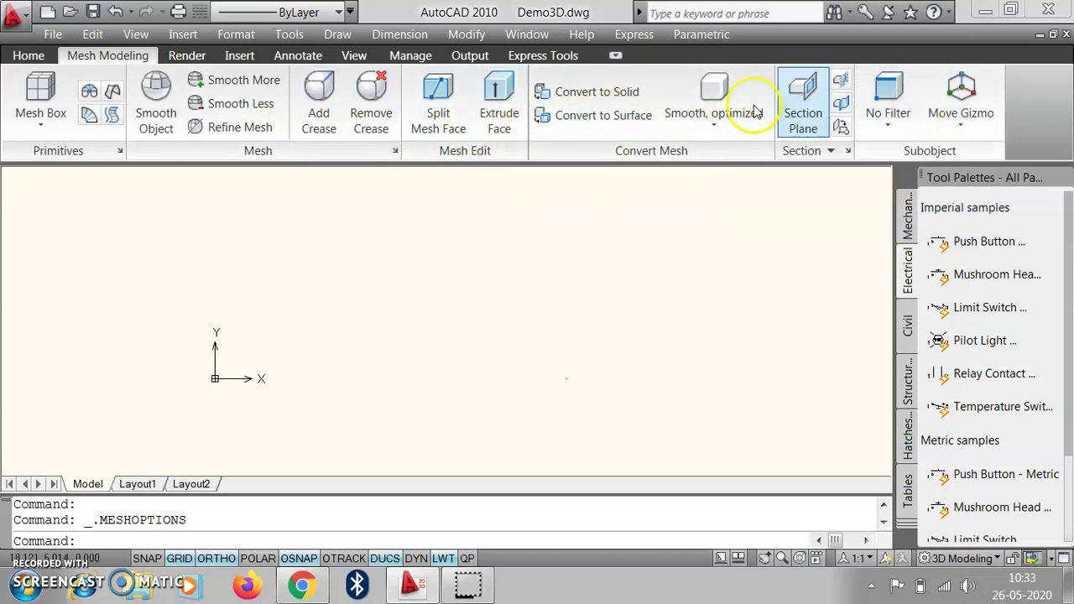
click(187, 56)
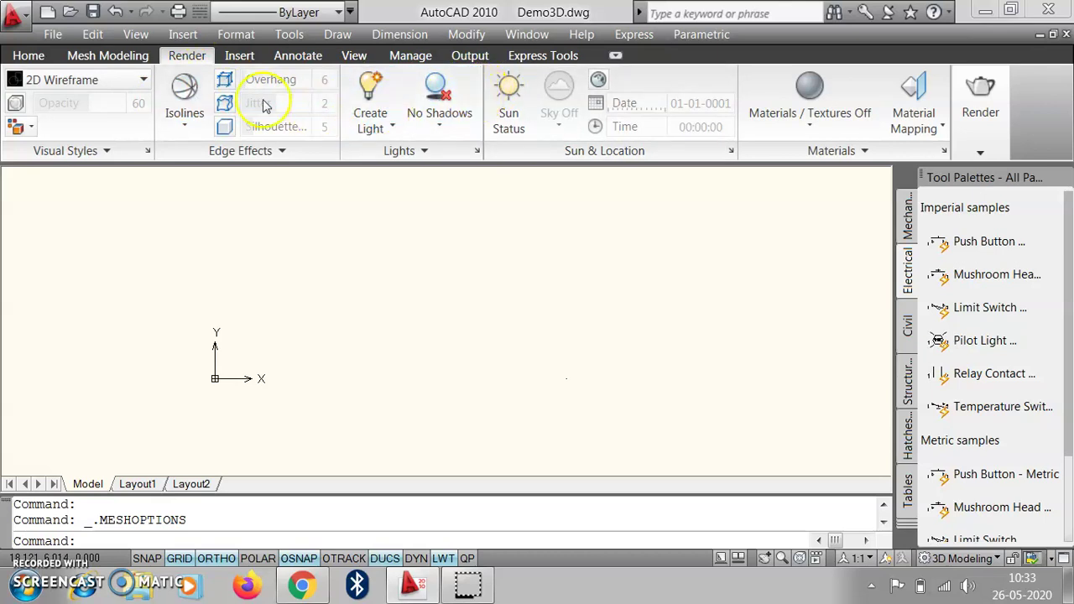
click(240, 57)
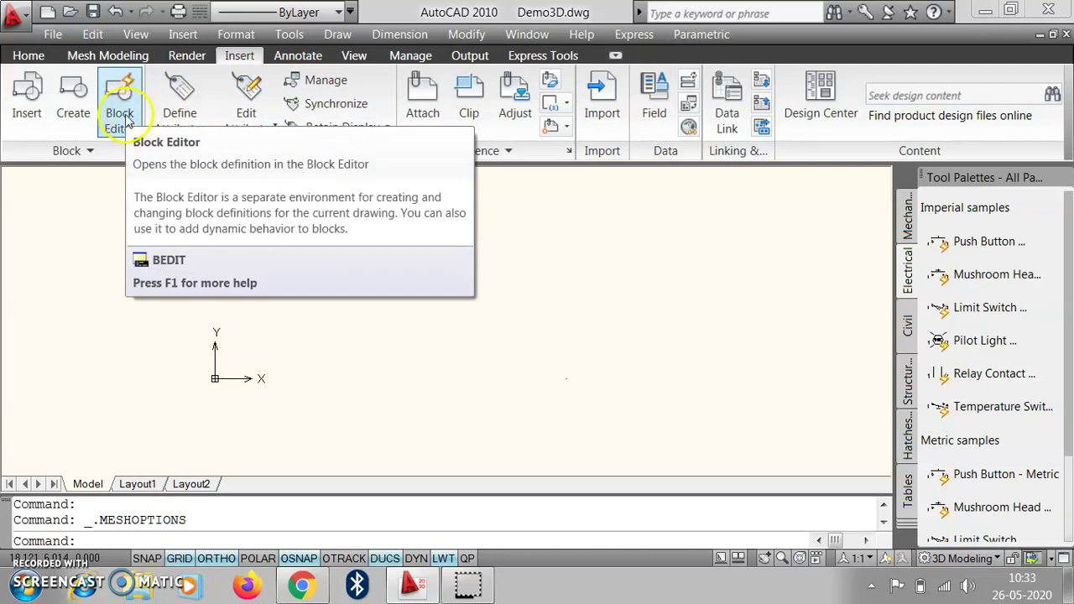
click(298, 55)
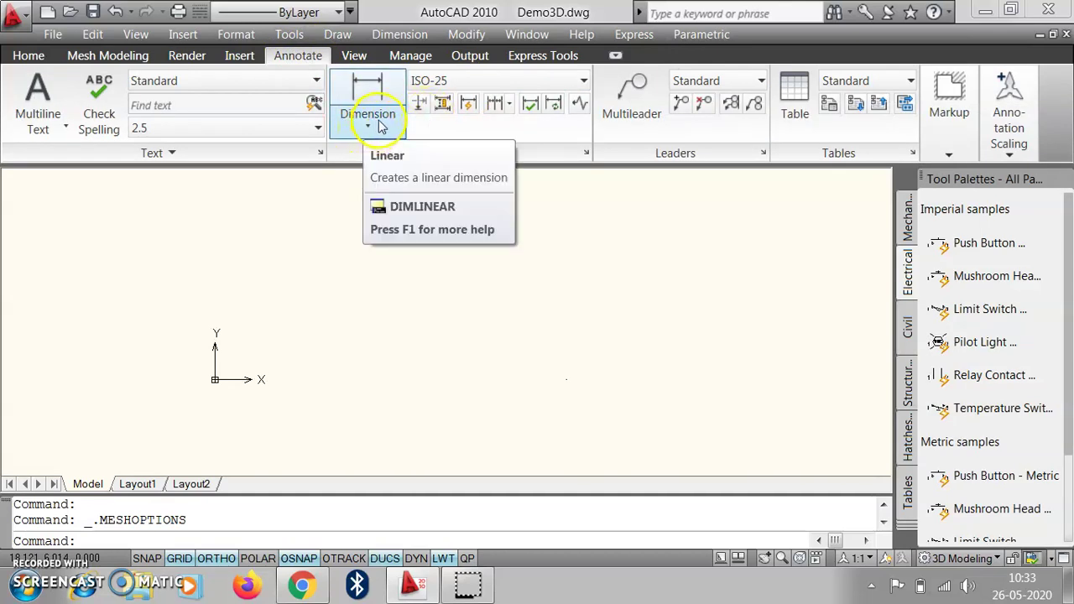
Examine the view tools: steering wheel types, orbit modes, preset and isometric views, UCS options and viewport tools
click(351, 58)
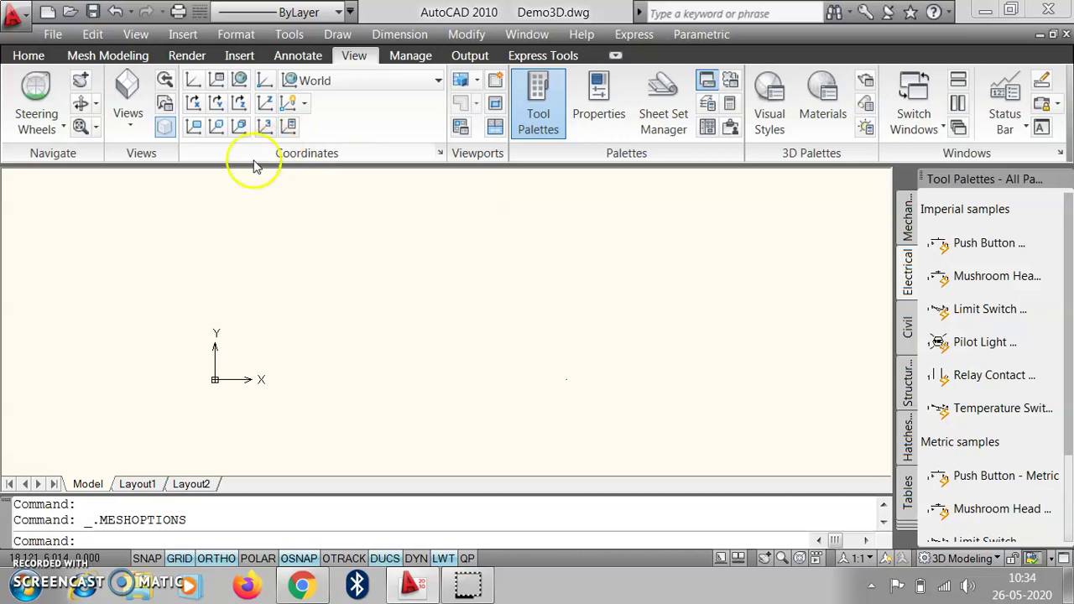
click(64, 130)
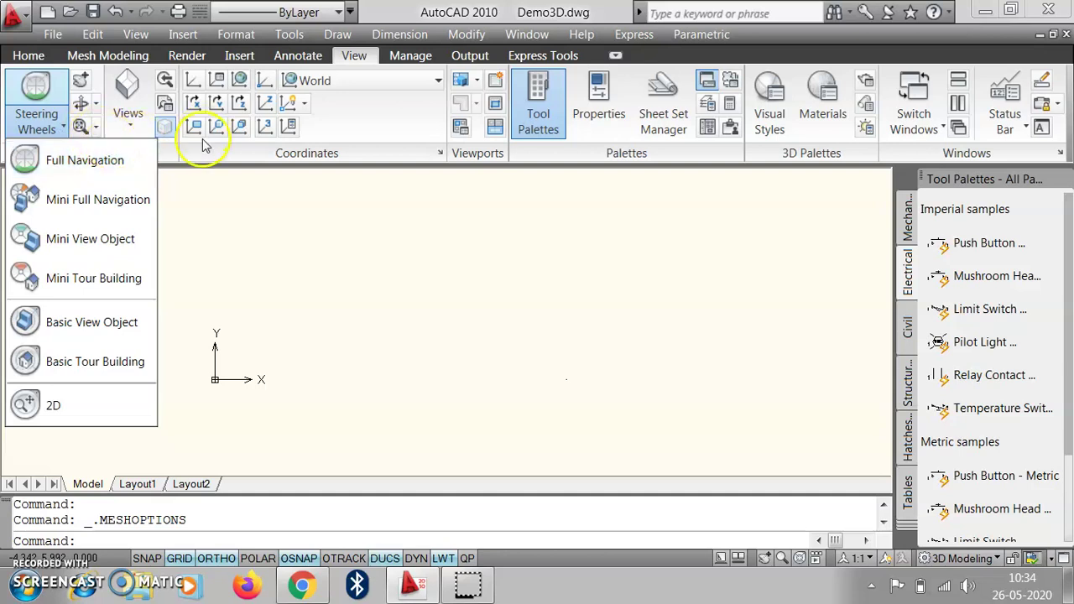
click(171, 156)
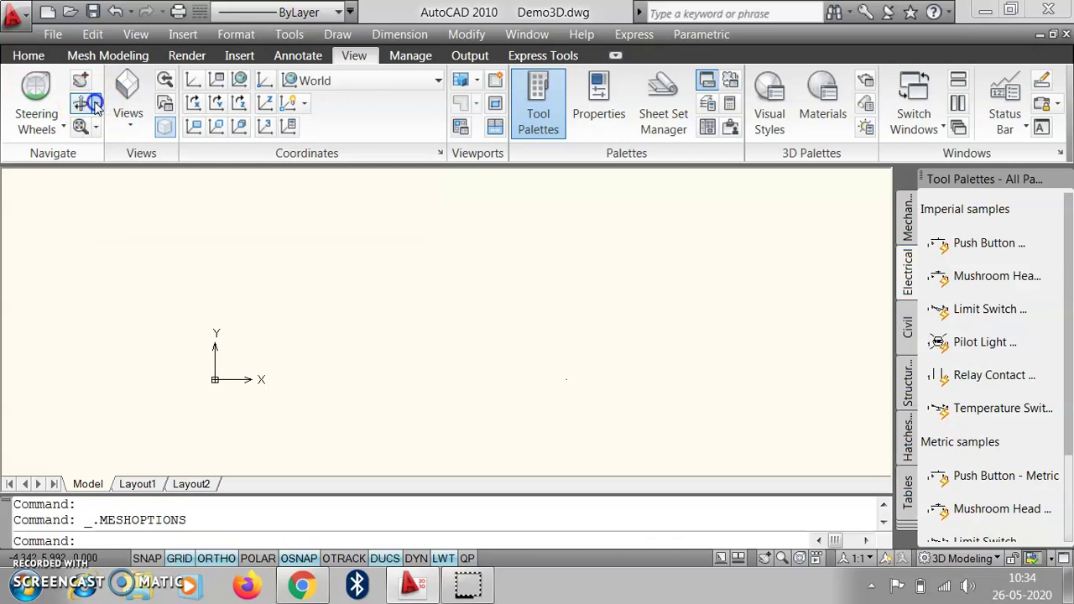
click(96, 105)
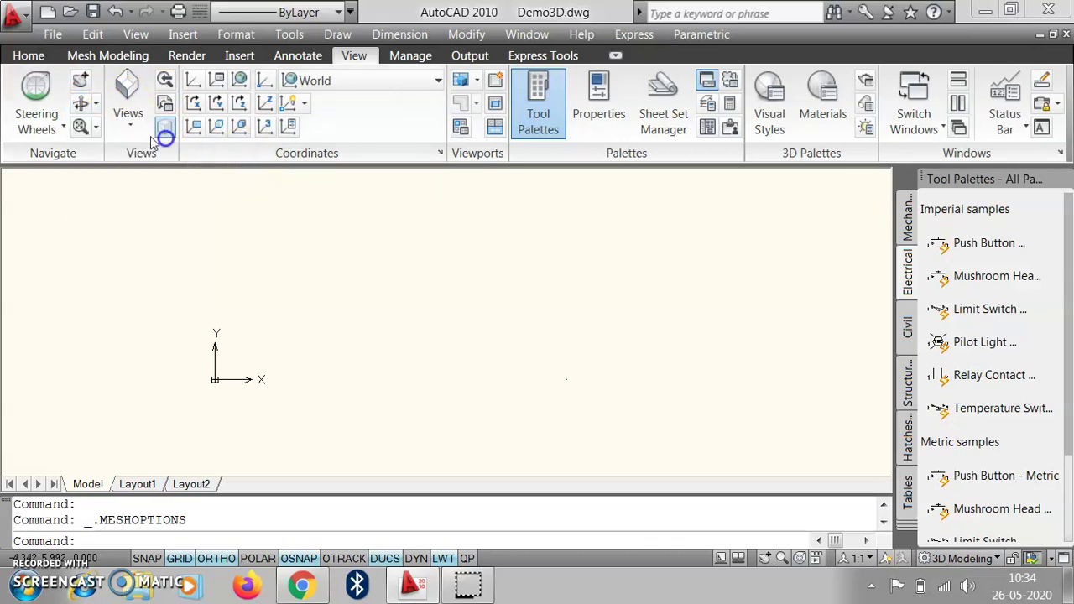
click(136, 126)
click(132, 127)
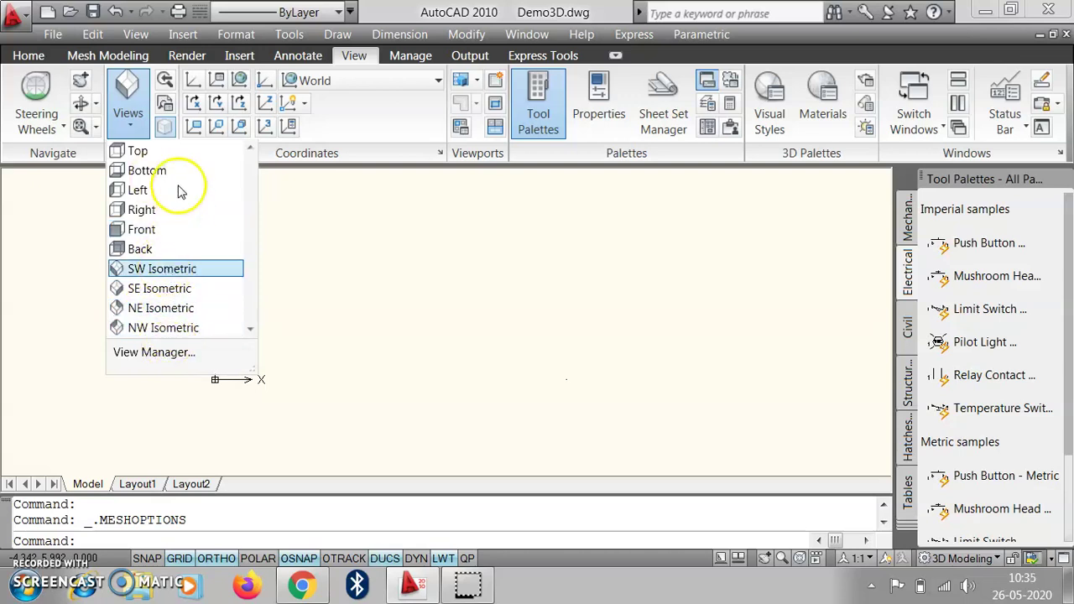
click(319, 110)
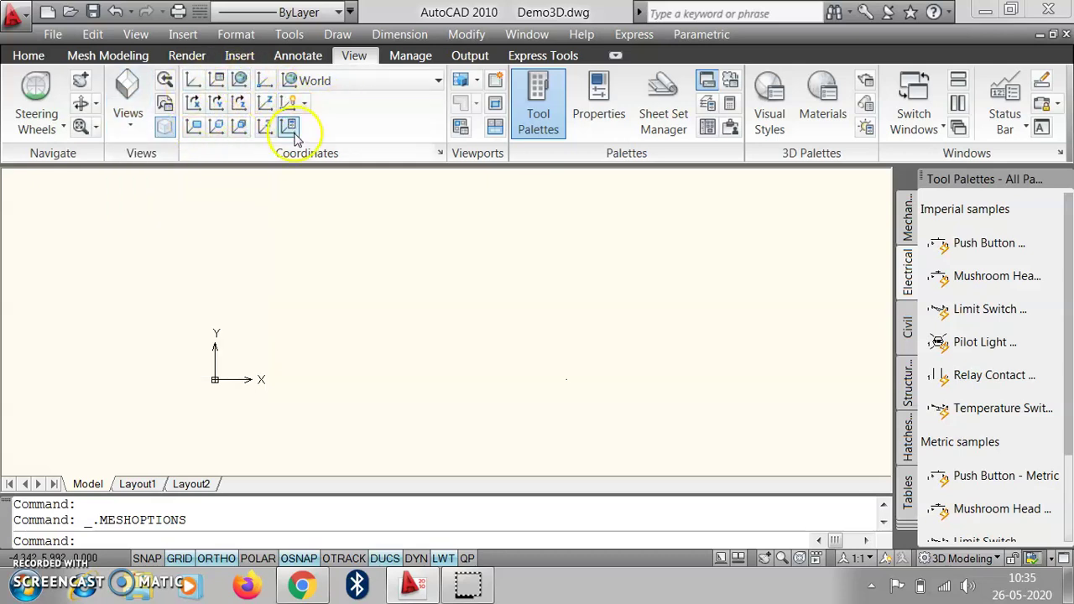
click(434, 82)
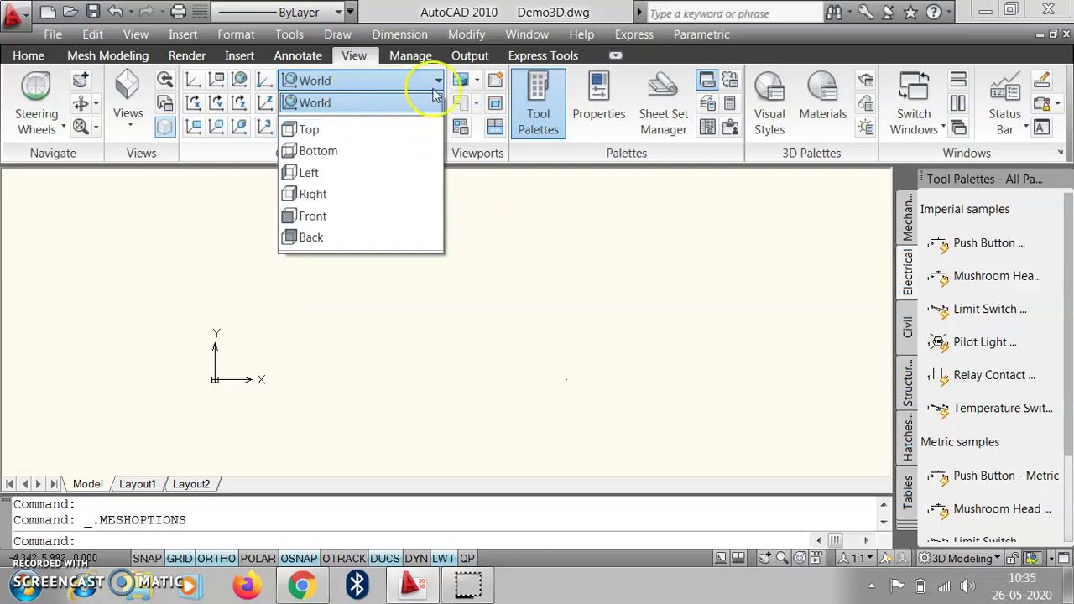
click(522, 162)
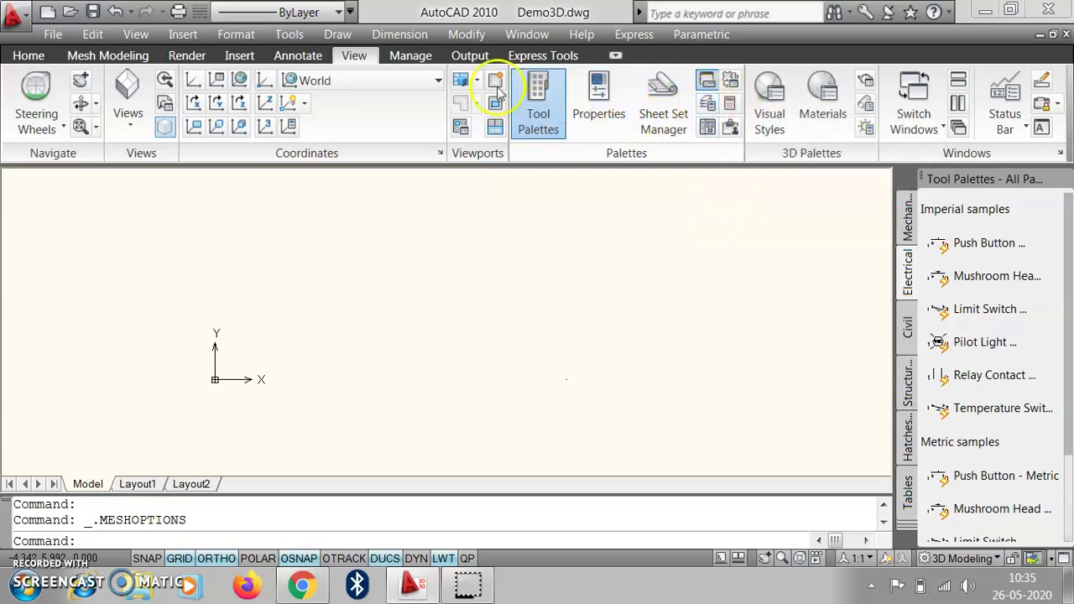
Examine the management and customization tools, the plot and export tools, and the Express Tools
click(417, 57)
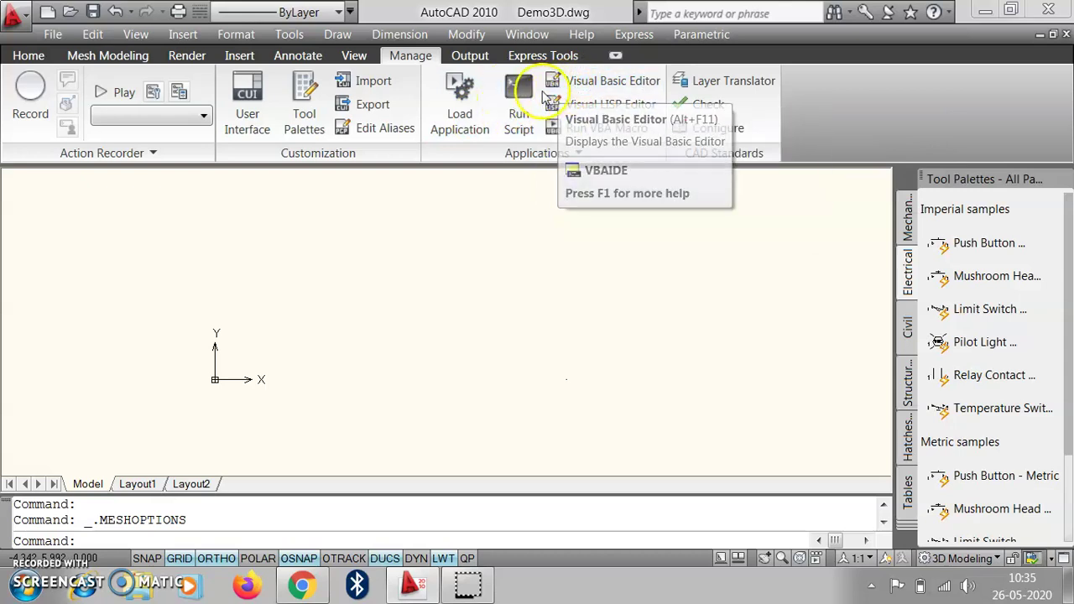
click(470, 56)
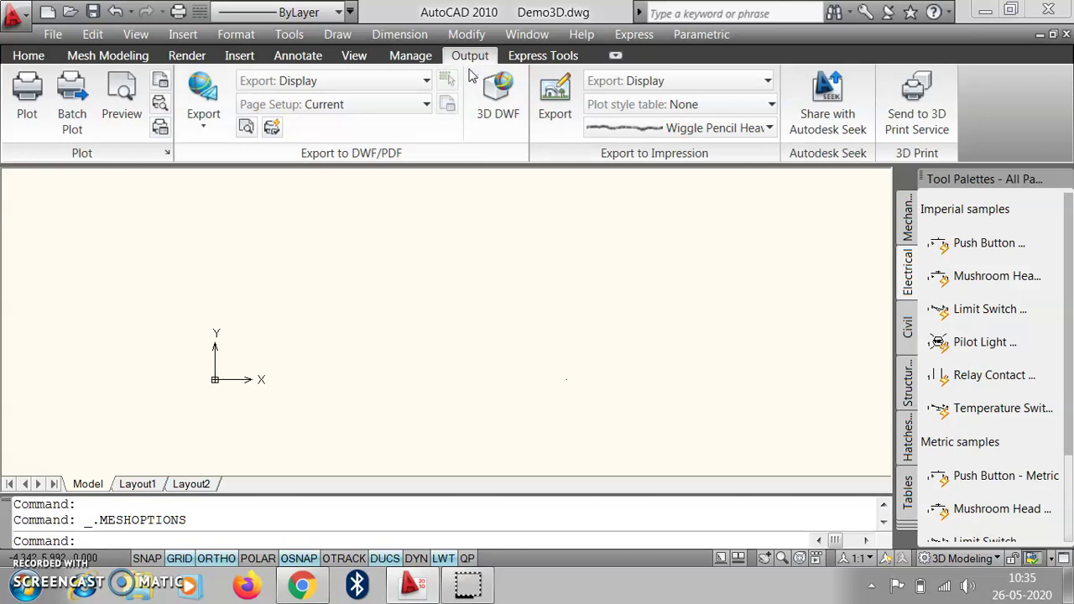
click(544, 57)
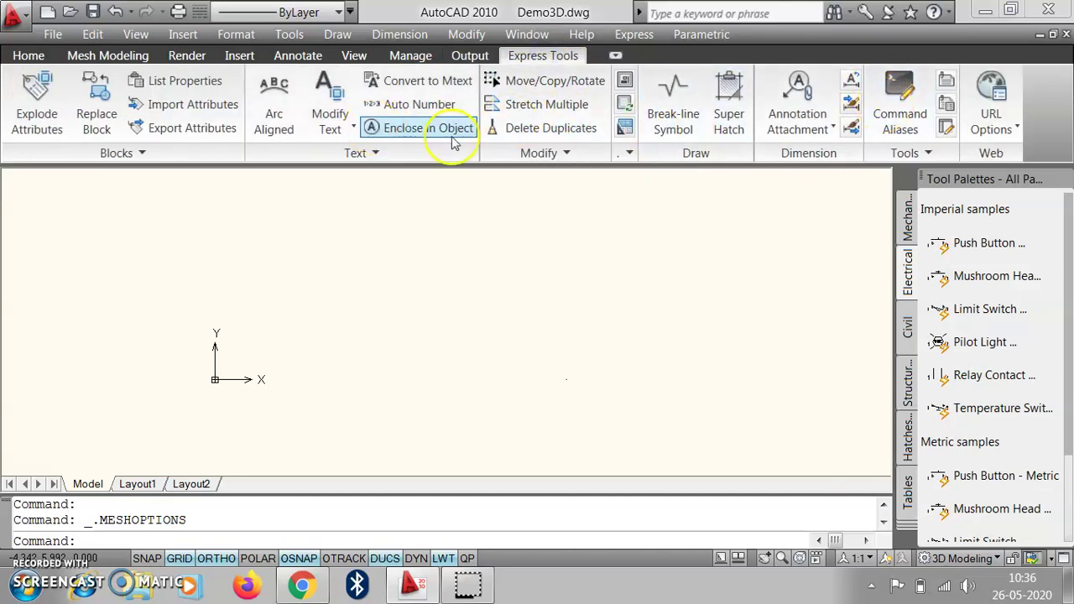
Review the Modify commands, including 3D Operations and Solid Editing, and the available Insert and Tools commands
click(32, 57)
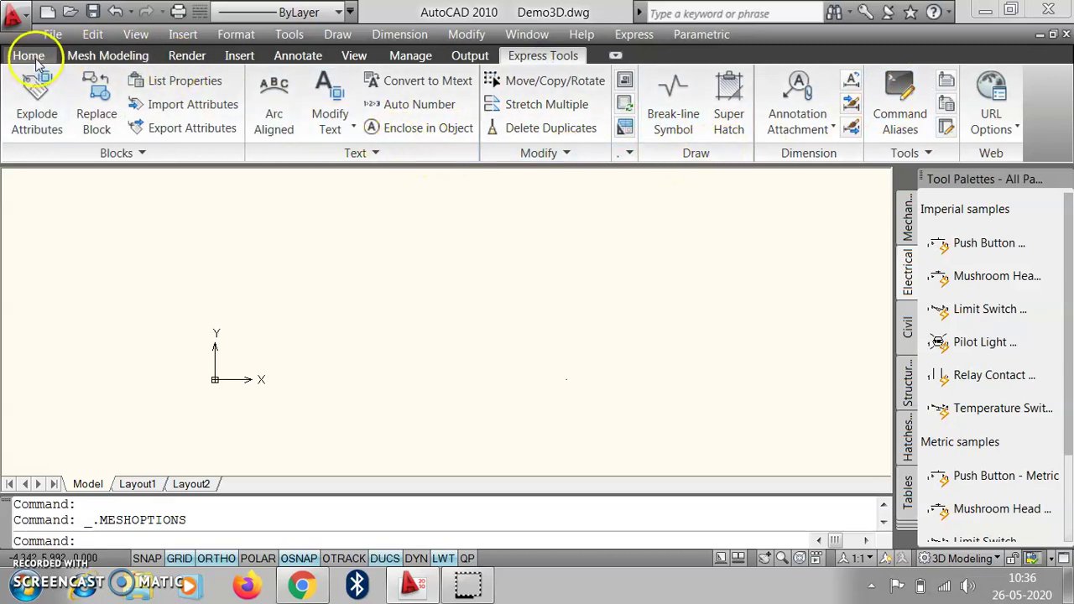
click(474, 36)
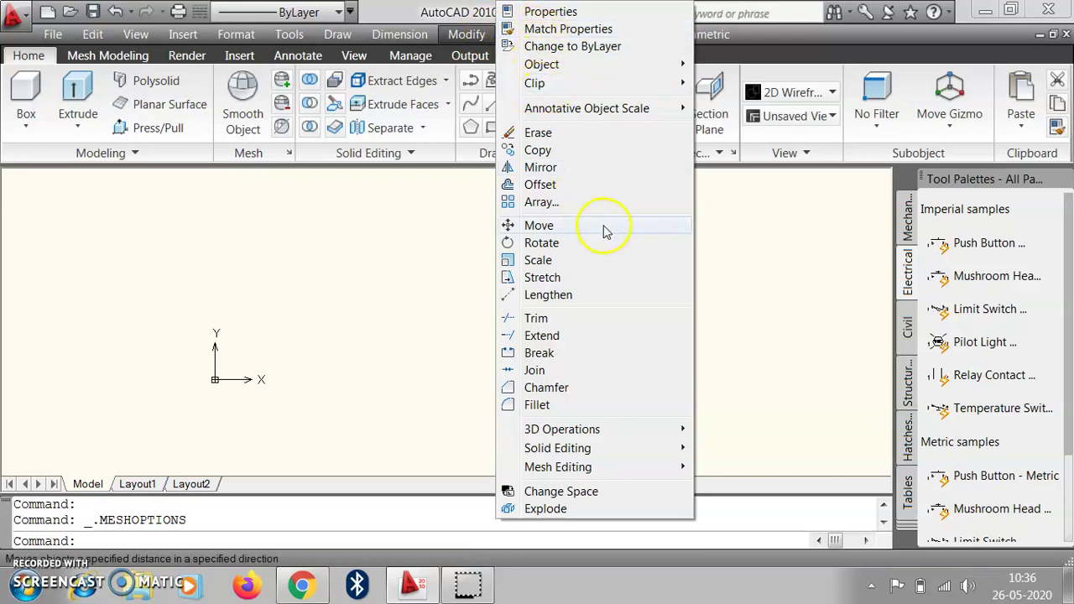
mouse_move(686, 429)
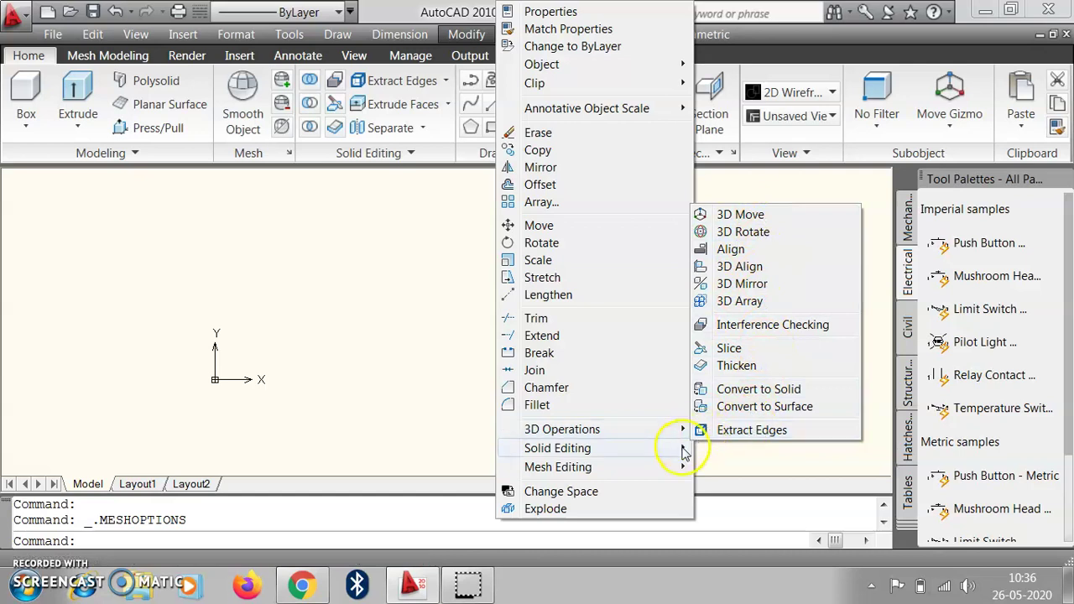
mouse_move(683, 448)
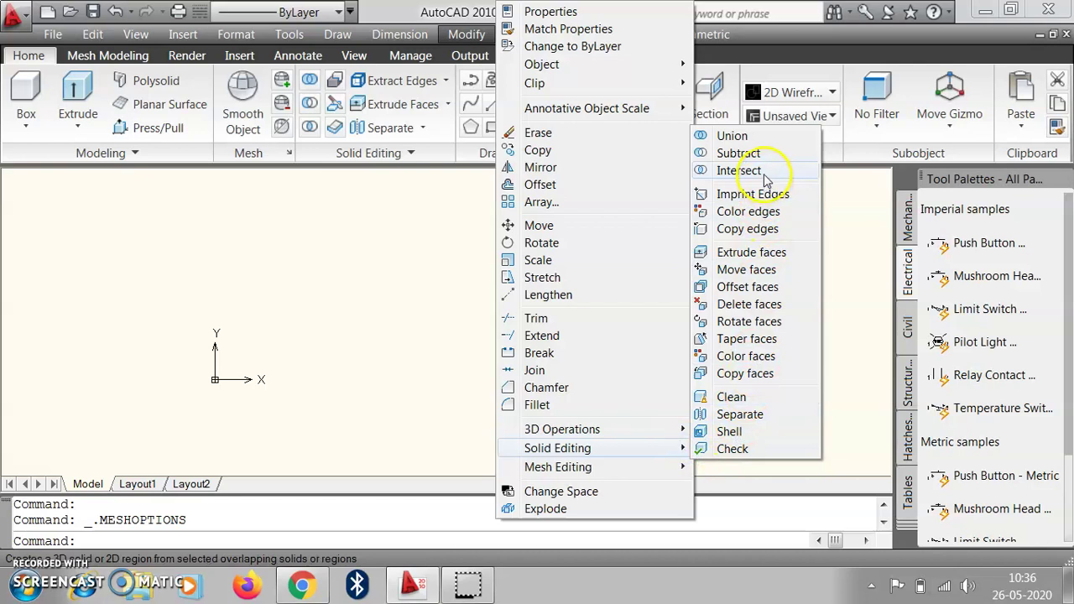
mouse_move(680, 470)
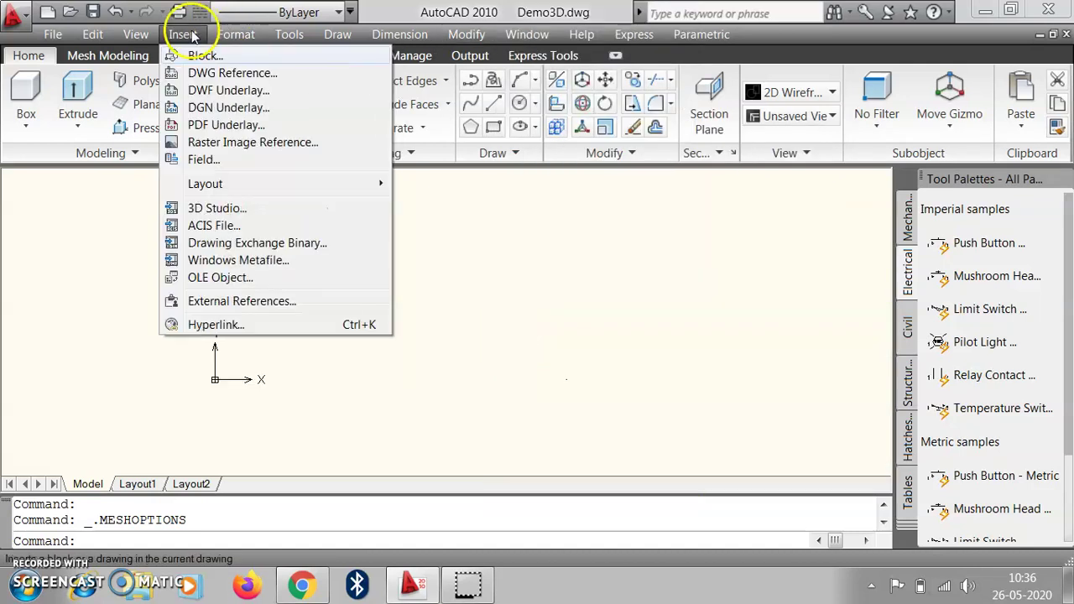
mouse_move(288, 35)
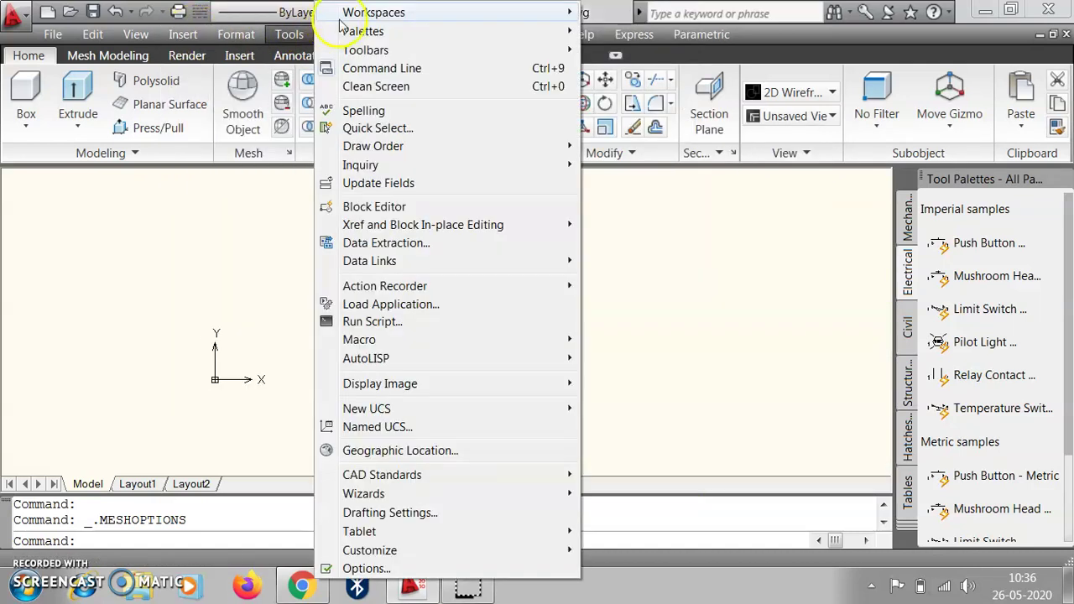
mouse_move(417, 22)
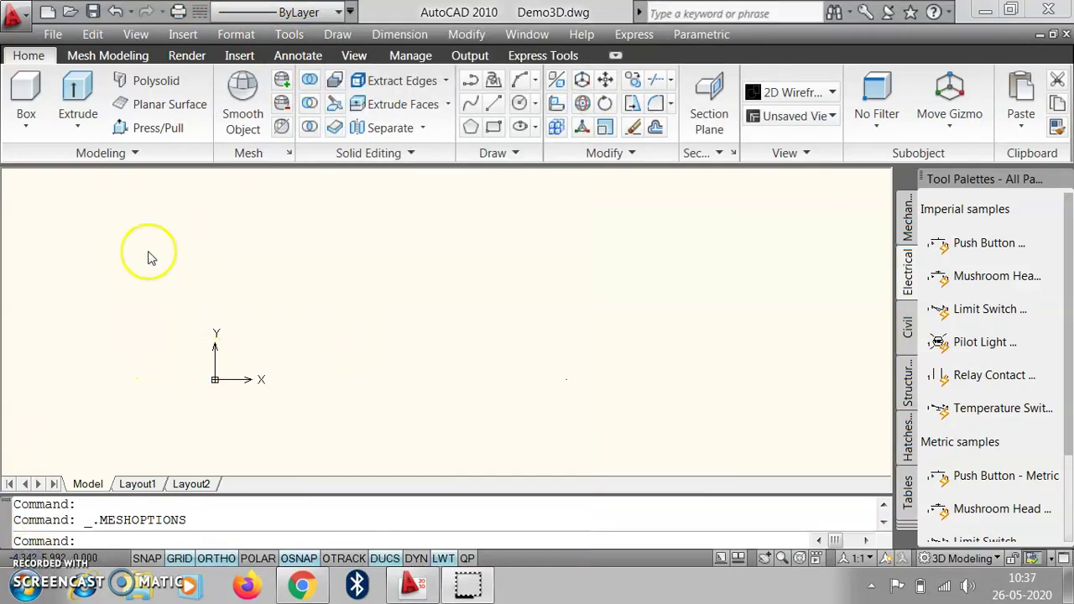
Create a solid box near the origin with a base of about 2.5 by 1.8 units and a height of 5
click(27, 129)
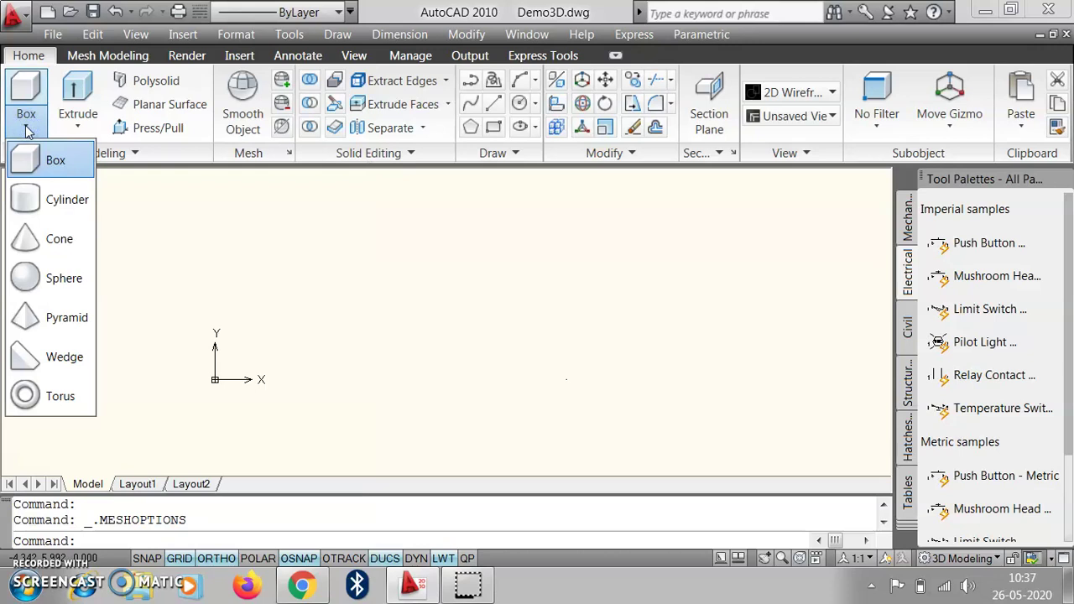
click(55, 158)
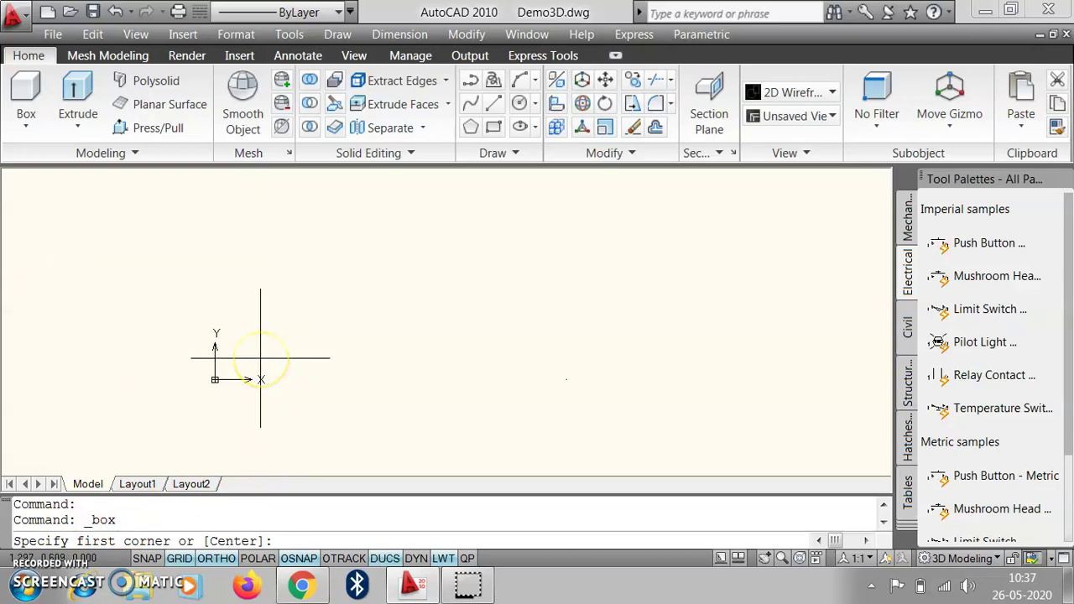
click(260, 358)
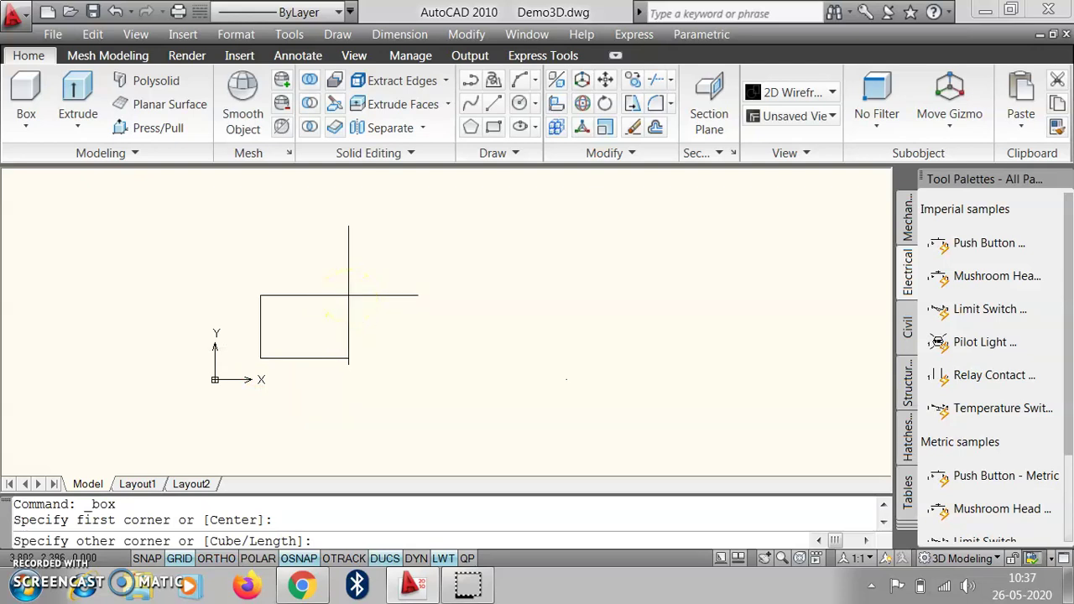
click(348, 296)
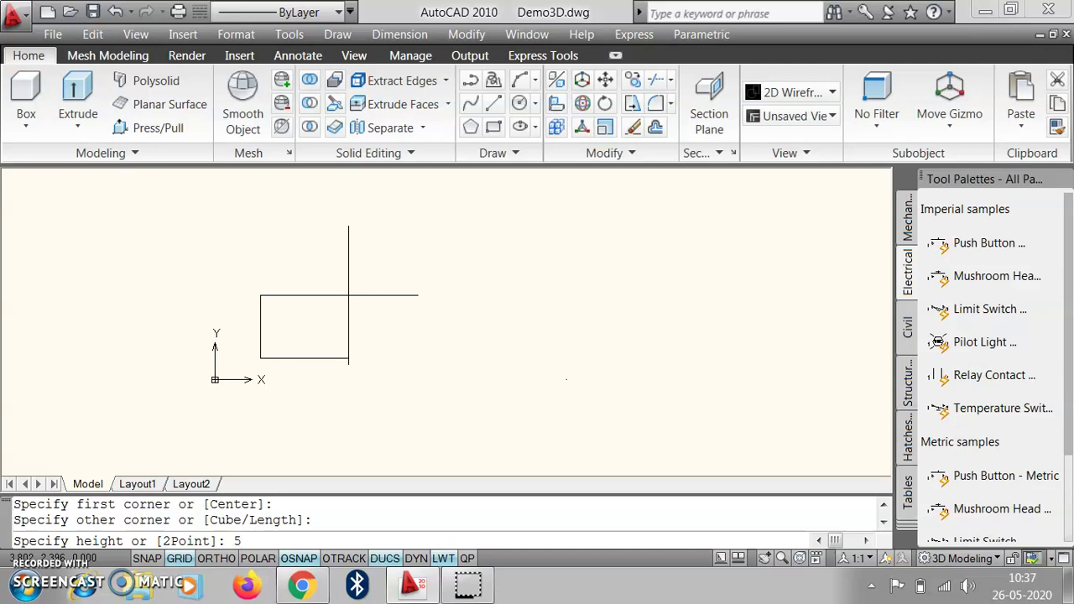
key(Return)
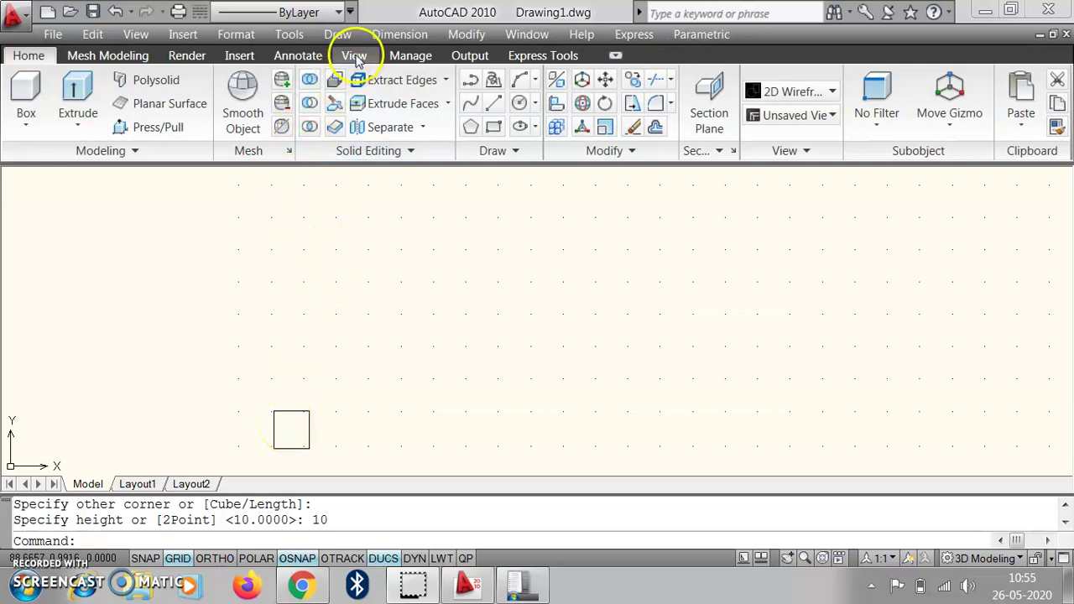
Orbit the model from the top view to an angled 3D view and zoom in on the box
click(355, 57)
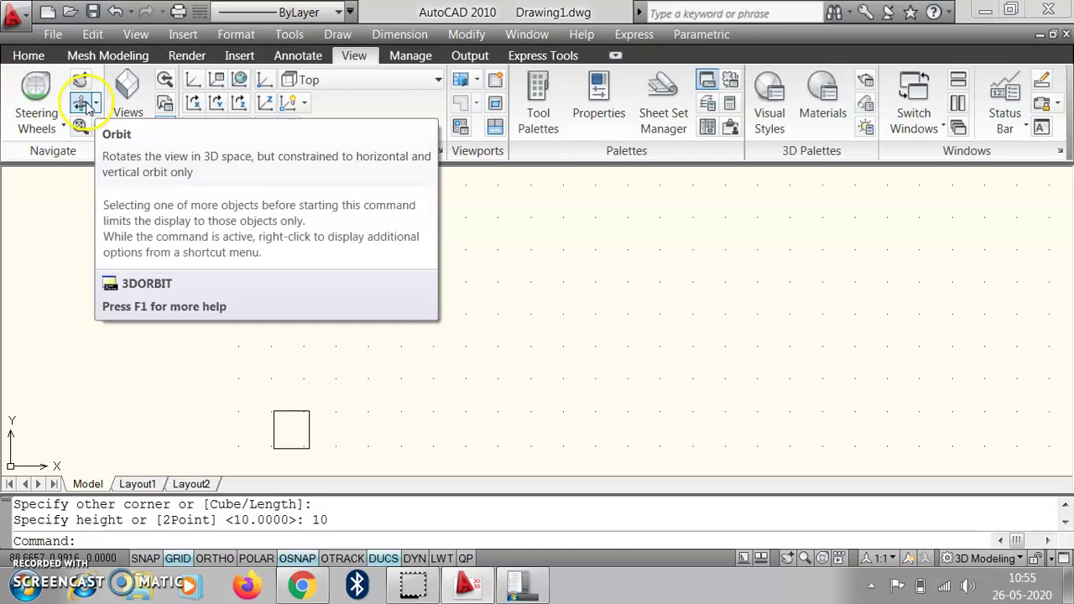
click(82, 102)
drag(321, 414, 431, 360)
drag(492, 453, 490, 383)
drag(489, 264, 489, 263)
scroll(488, 263, up, 7)
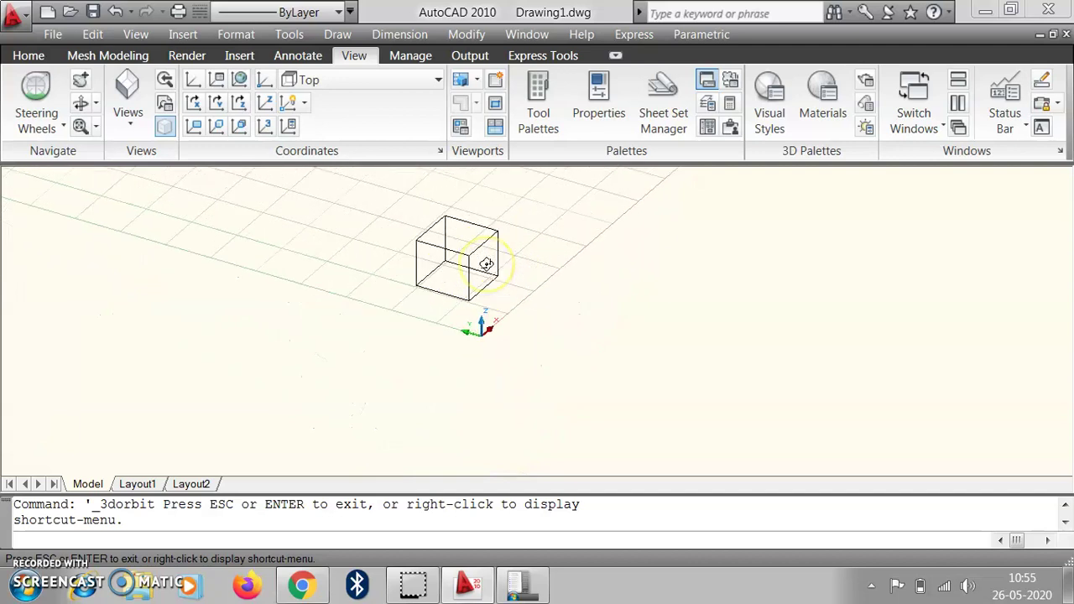
scroll(488, 280, down, 2)
drag(492, 271, 765, 319)
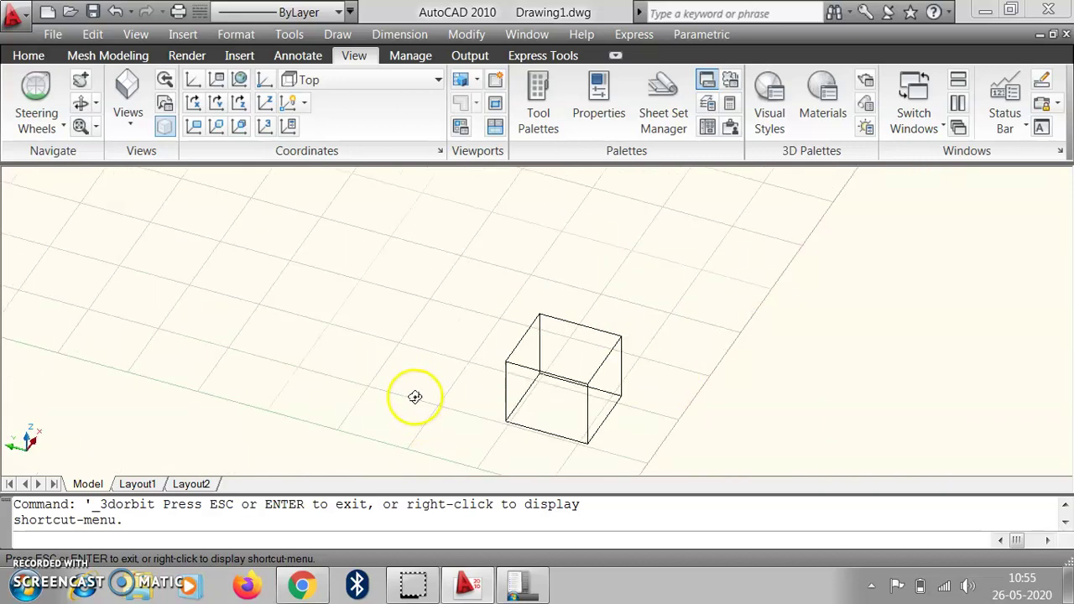
scroll(564, 390, up, 4)
scroll(566, 385, up, 2)
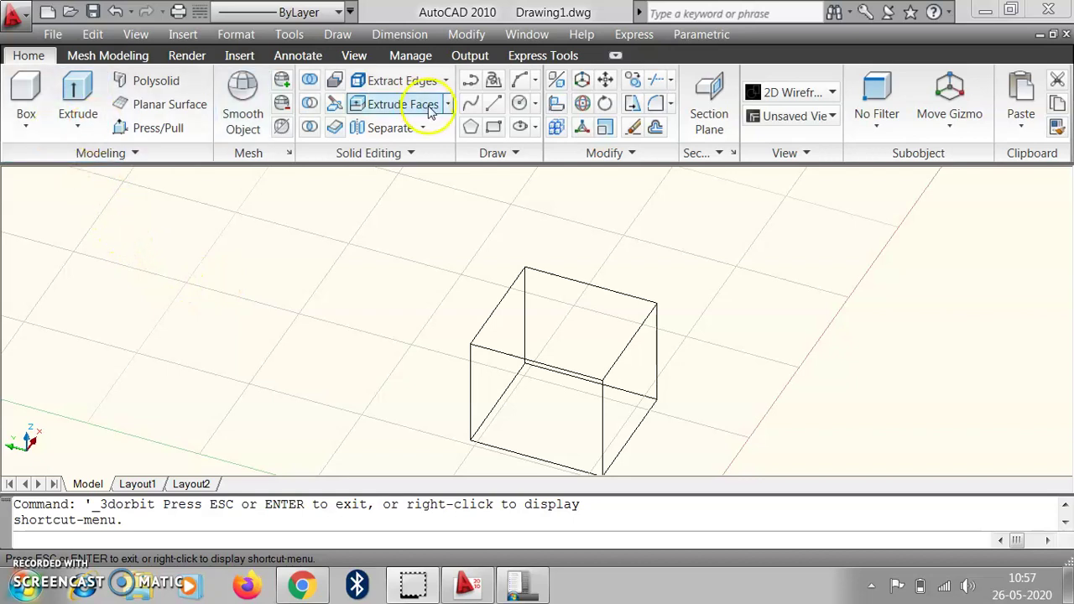
Try the 3D Wireframe and Conceptual visual styles on the box, checking its selection in the Conceptual style
click(810, 94)
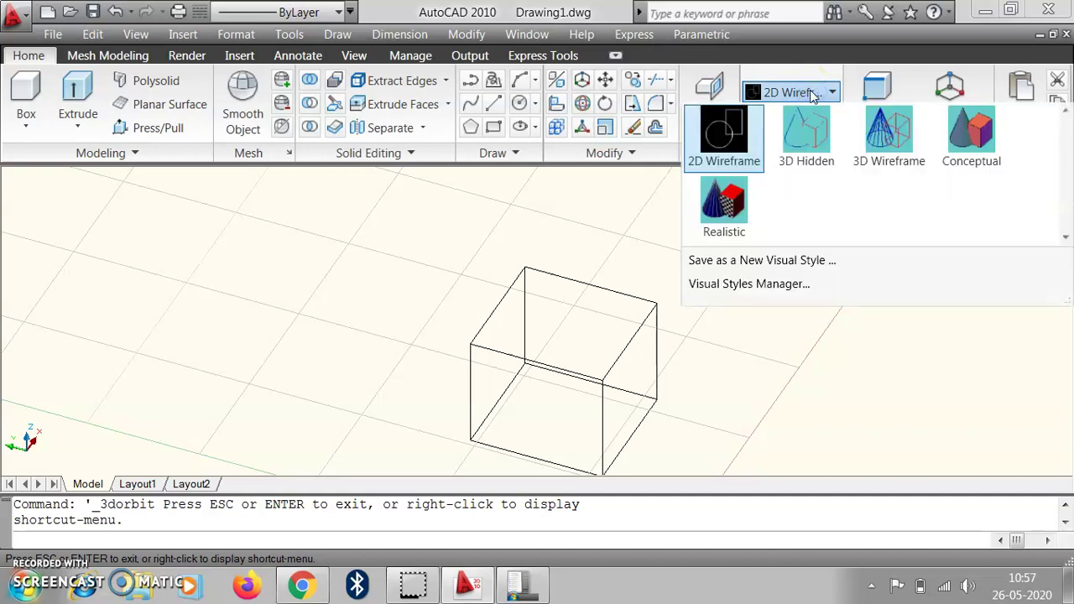
click(729, 164)
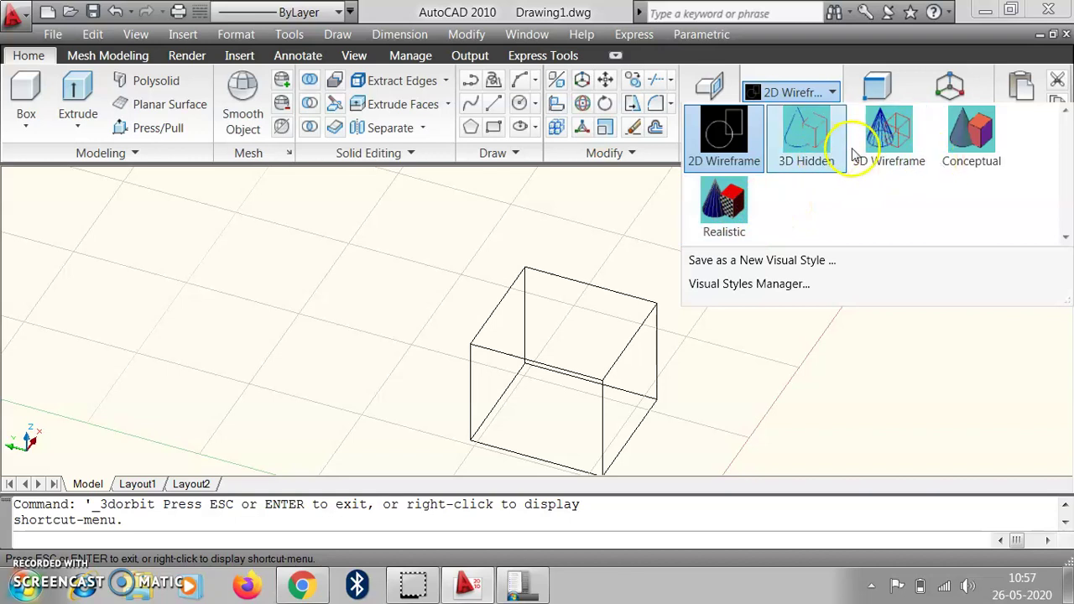
click(876, 143)
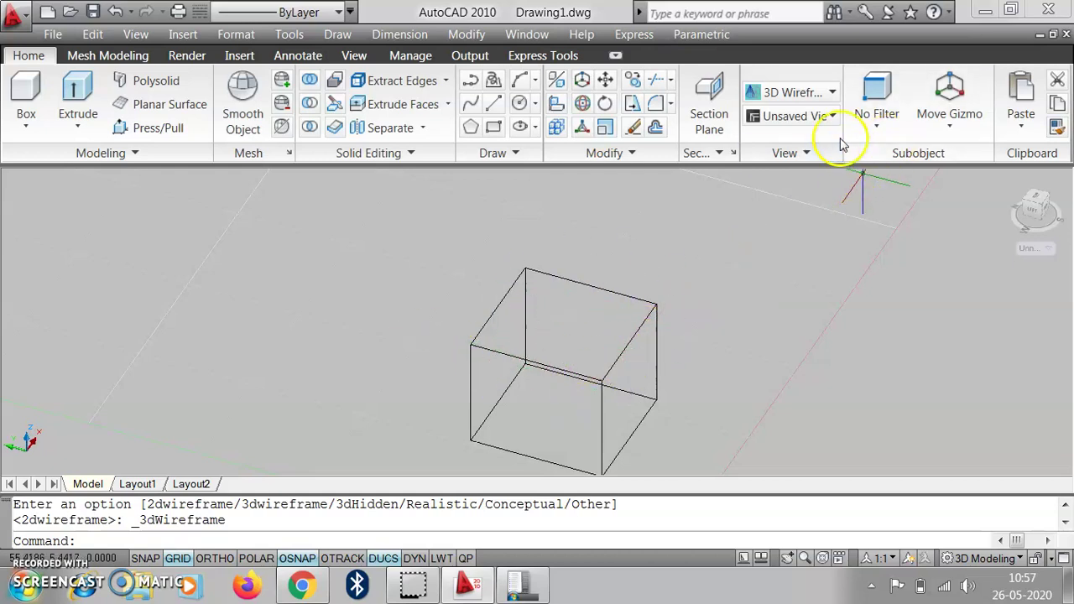
click(832, 93)
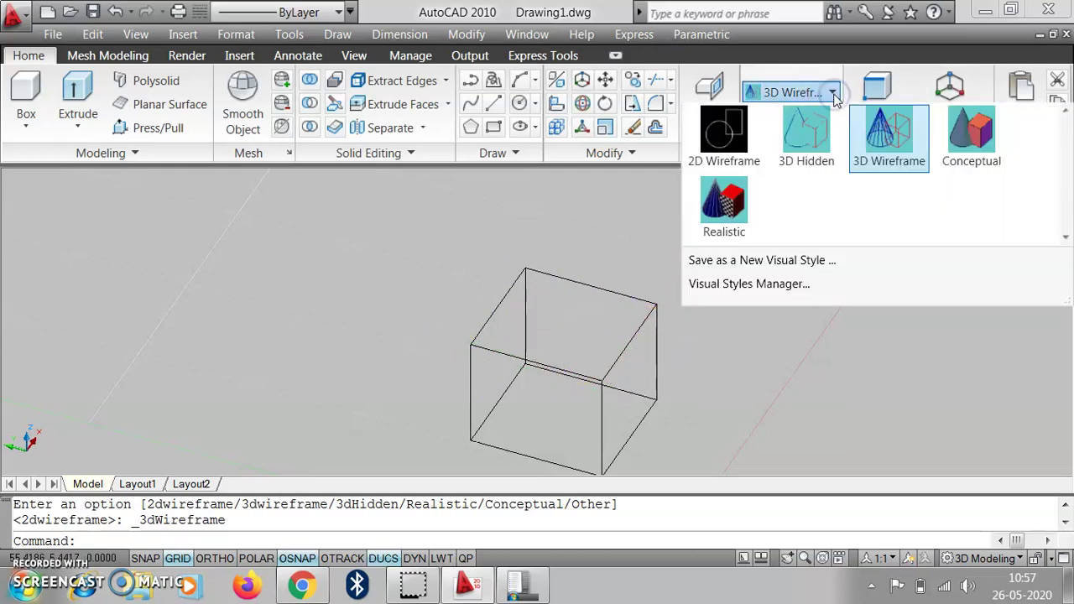
click(980, 147)
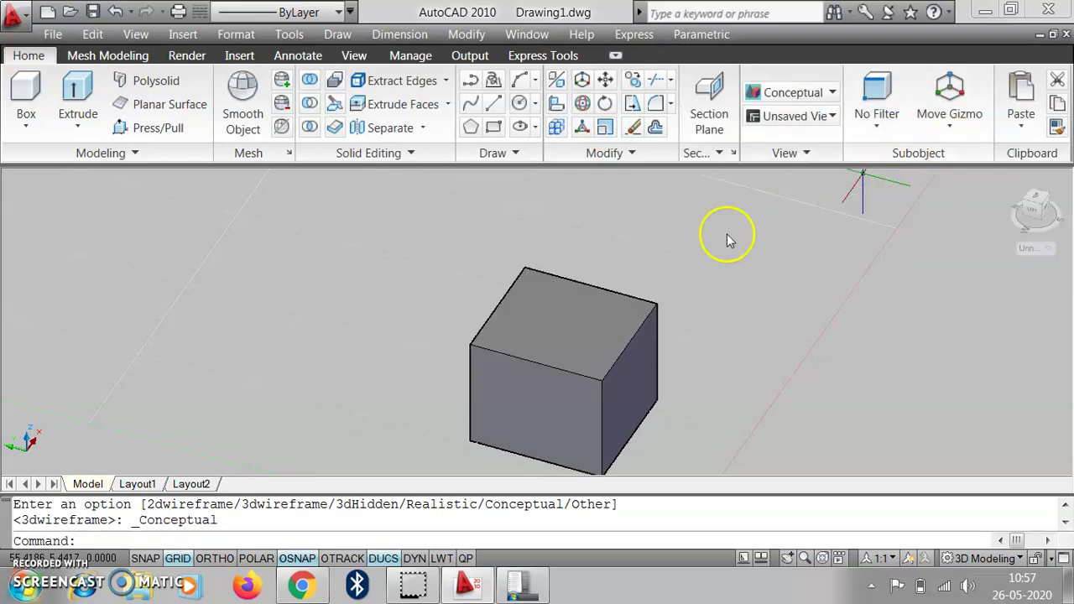
click(575, 384)
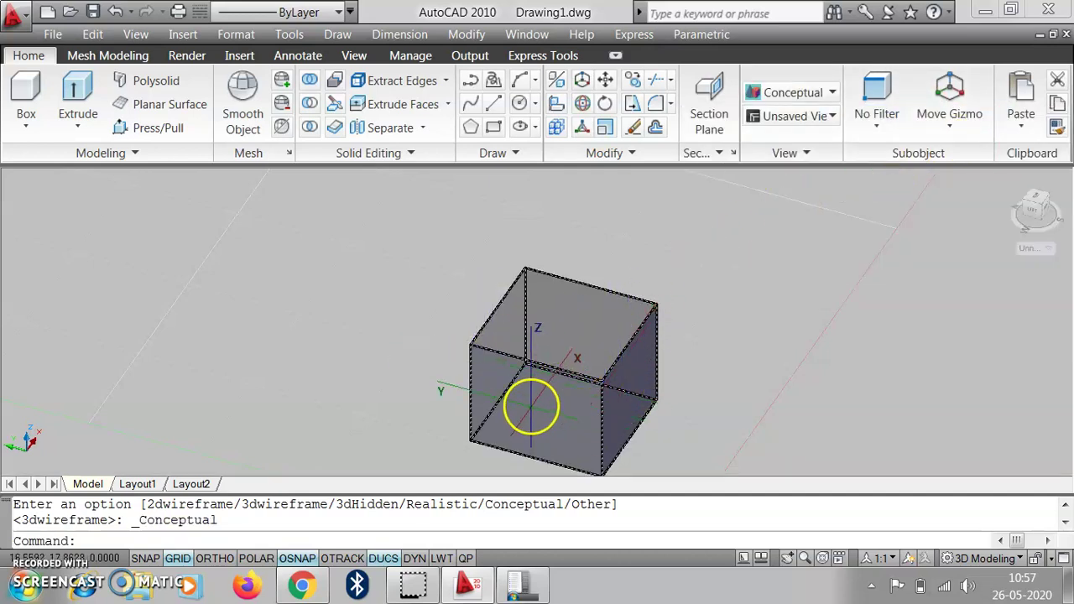
key(Escape)
Apply the Realistic visual style to the box
click(822, 92)
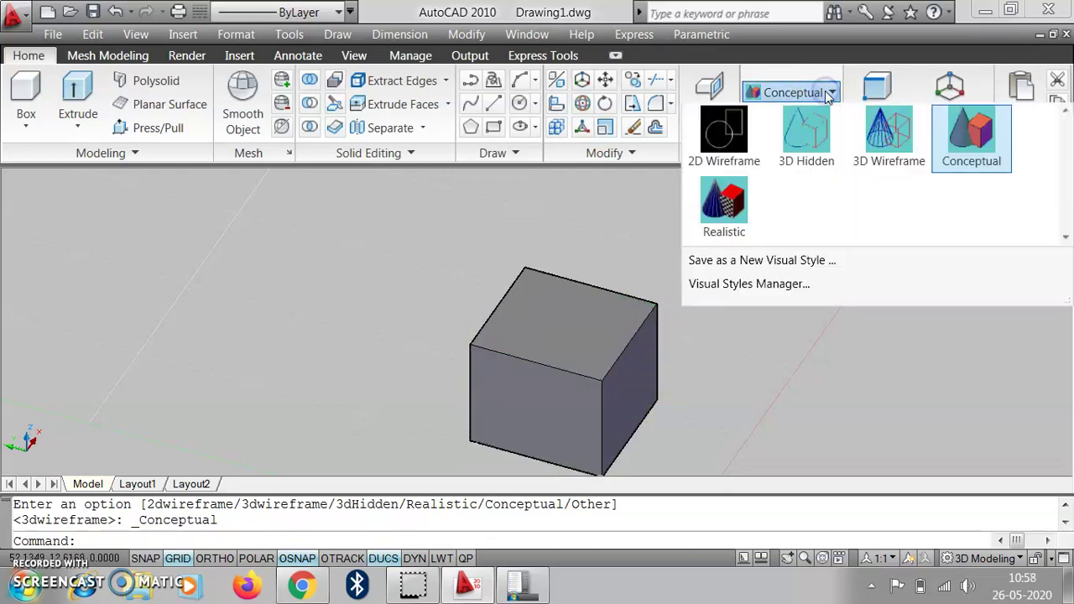
click(741, 208)
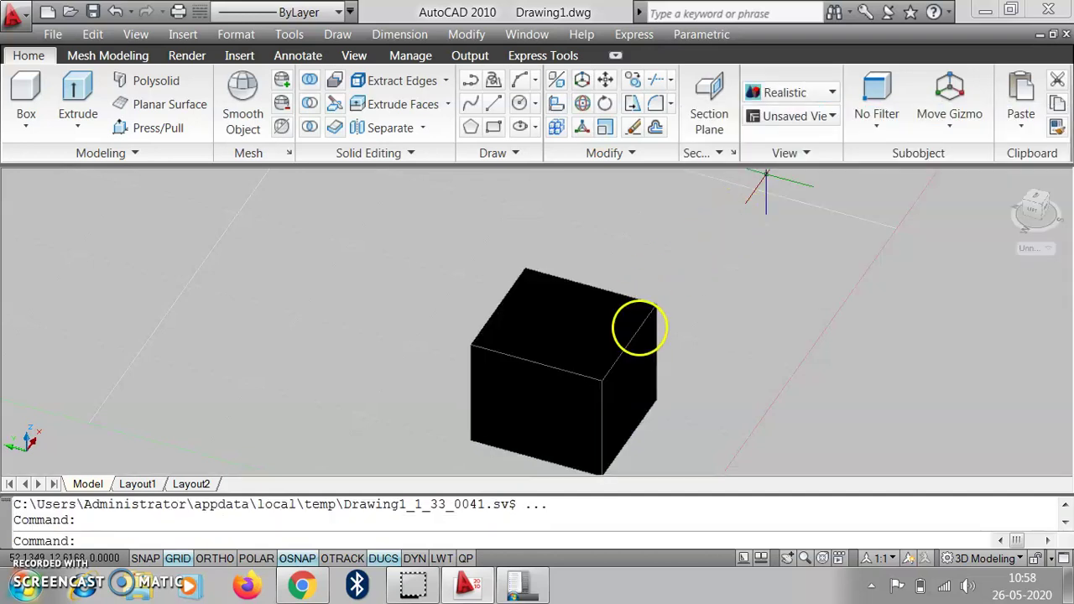
Clear the selection on the box and apply the 3D Hidden visual style
click(581, 378)
key(Escape)
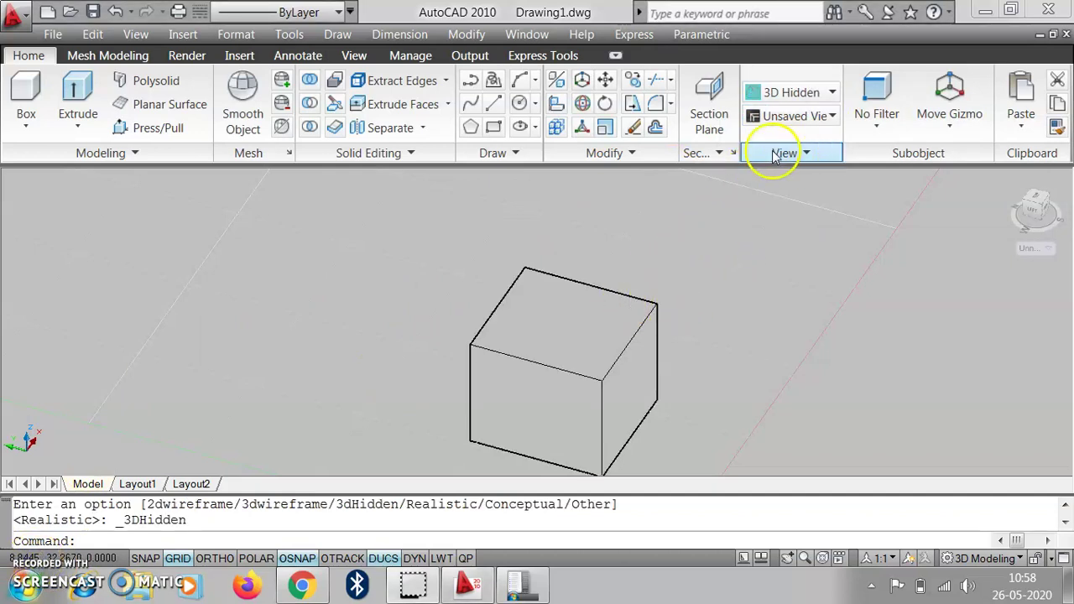
click(808, 93)
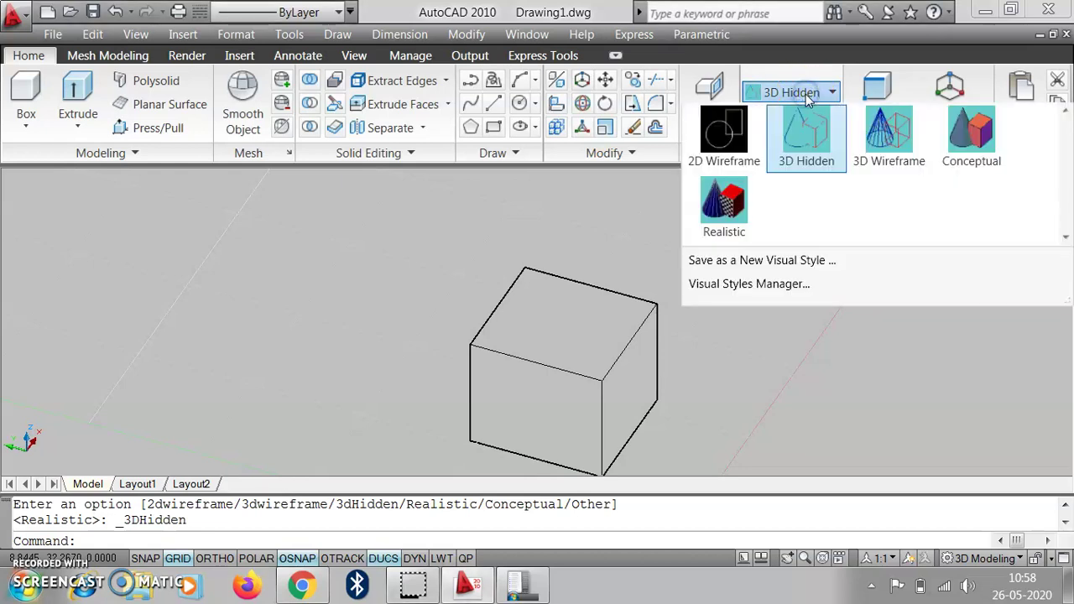
click(819, 166)
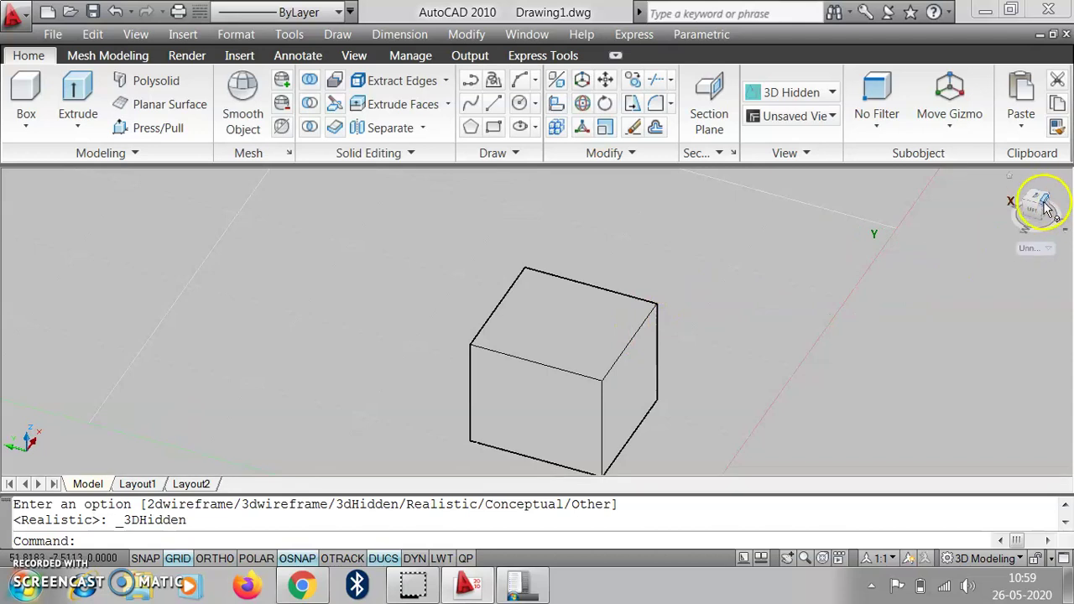
Use the ViewCube to view the box from an isometric corner and from the top
drag(1038, 201, 1040, 211)
scroll(1040, 212, up, 8)
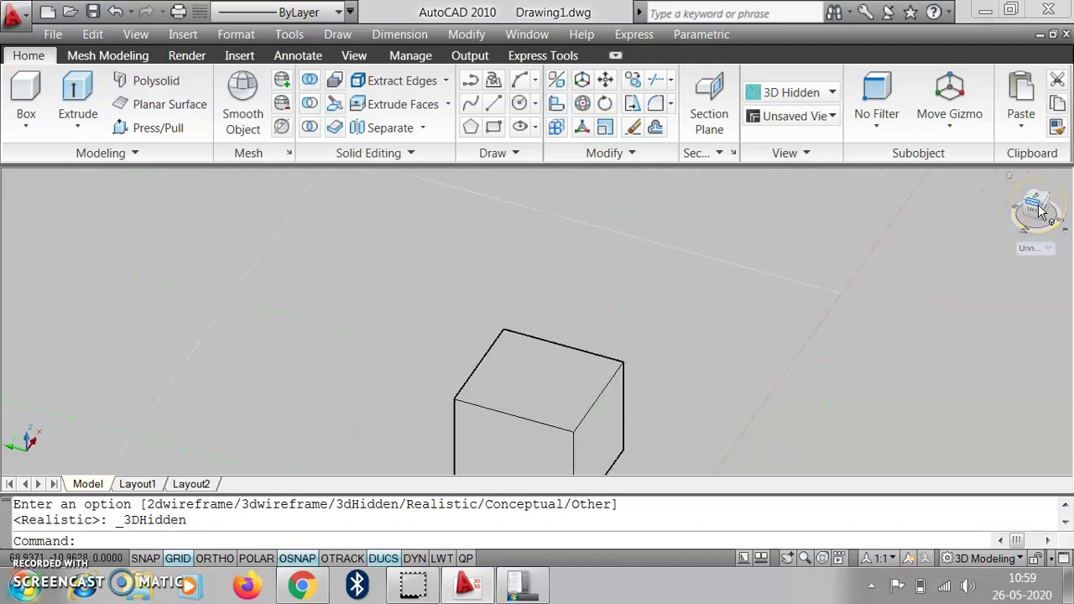
scroll(1041, 212, down, 3)
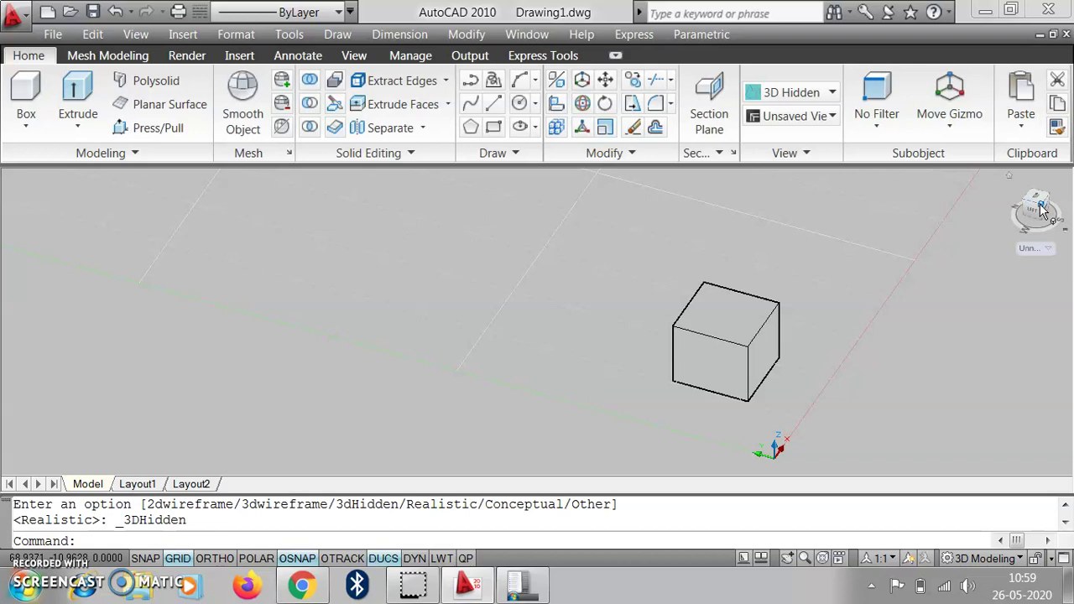
click(1040, 210)
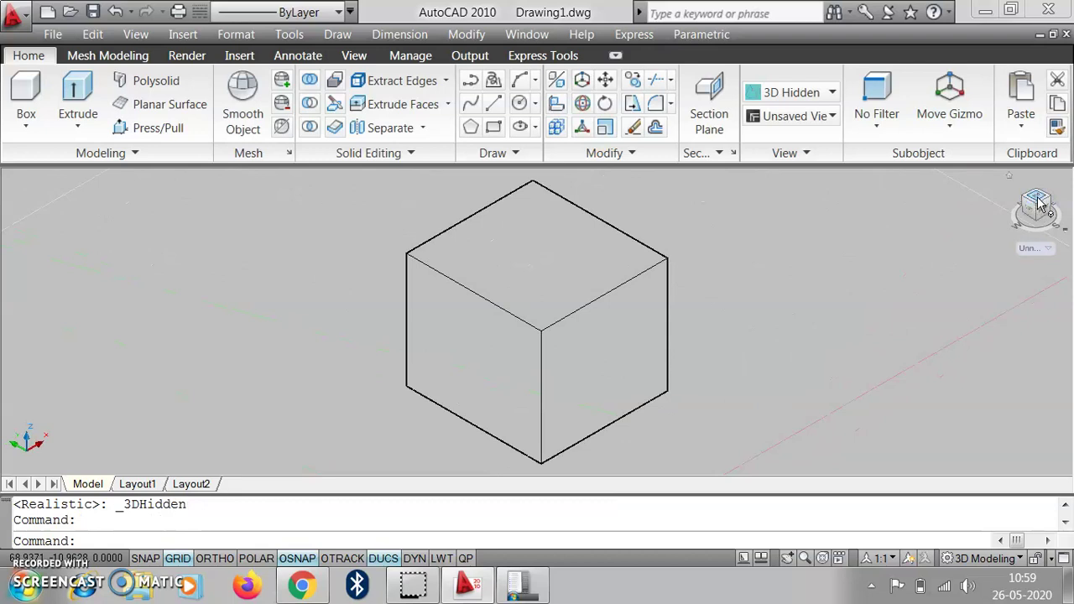
click(1038, 202)
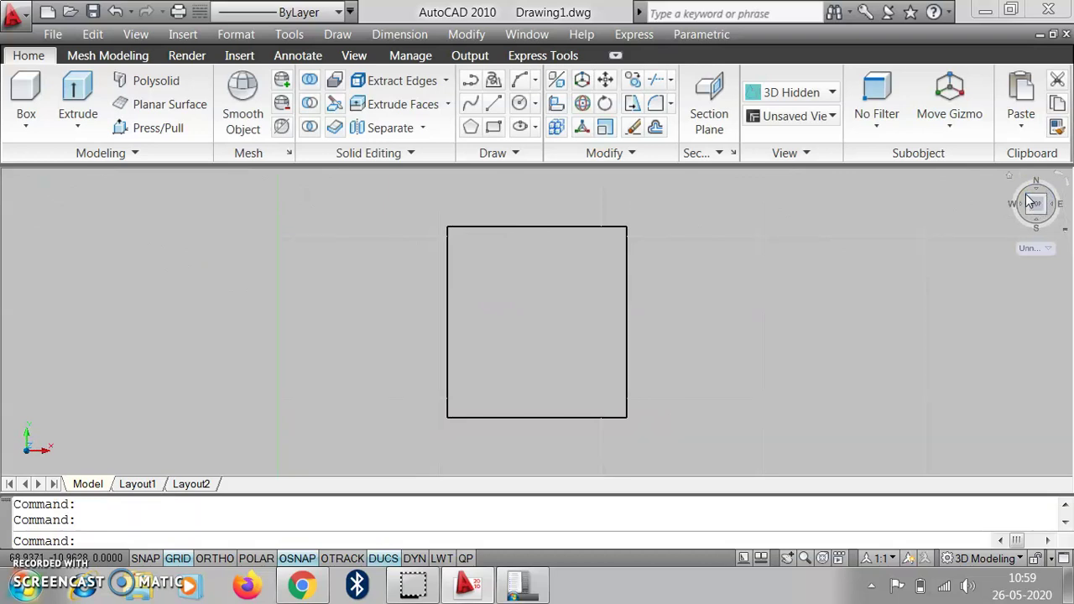
Use the ViewCube to view the box from another isometric corner, a side edge and underneath, ending in an isometric view from above
click(1039, 210)
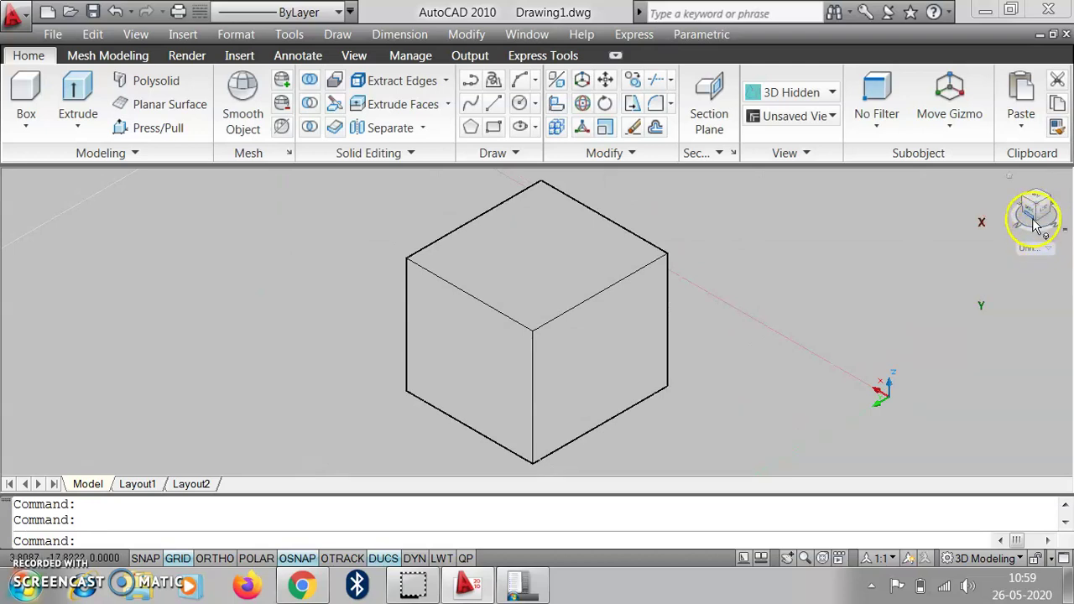
click(1037, 220)
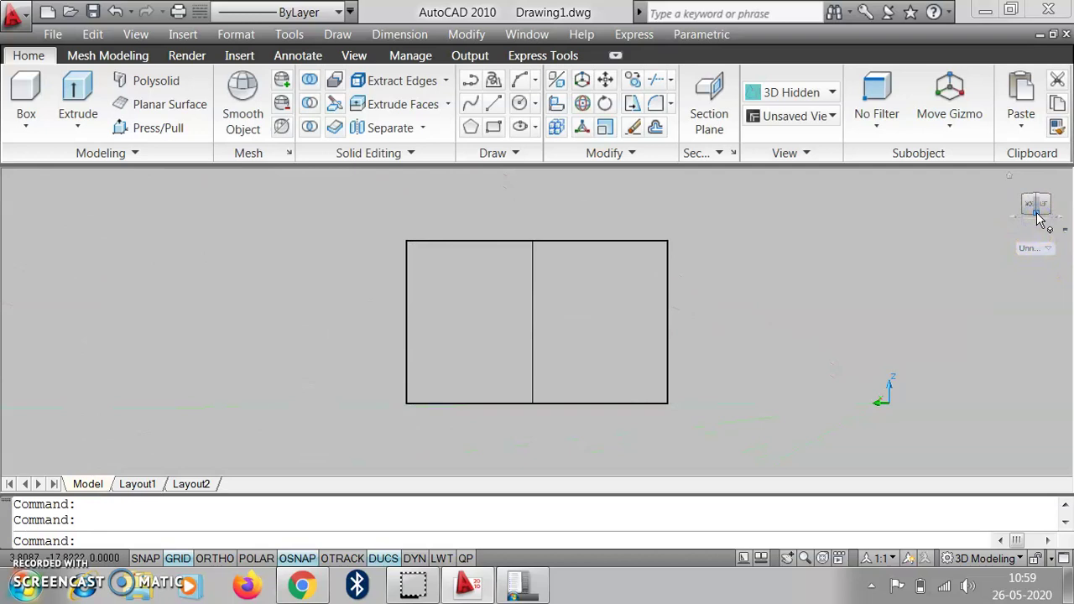
click(1037, 215)
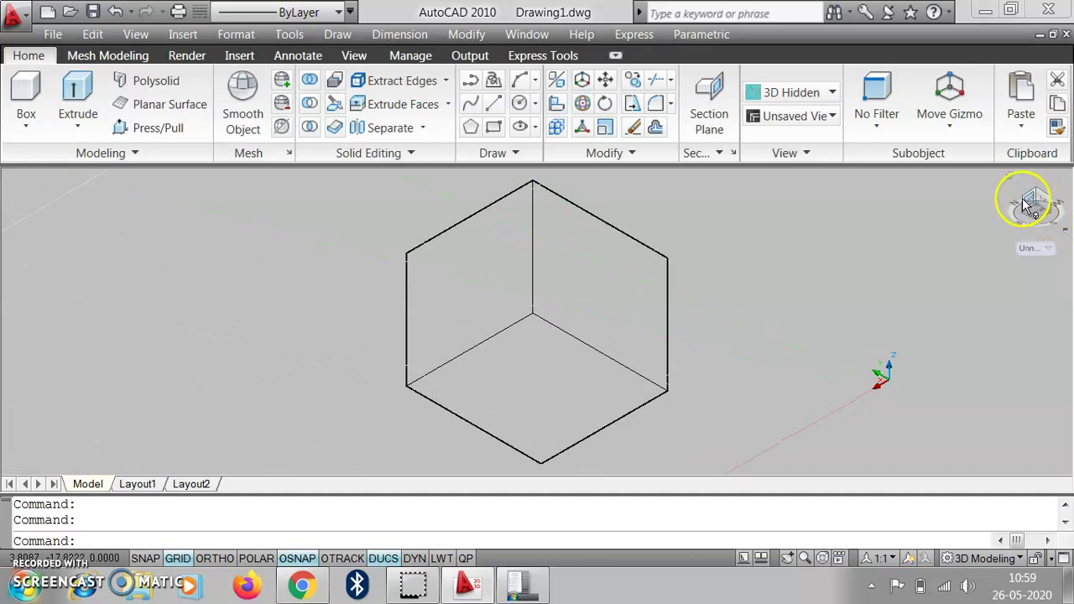
click(1022, 201)
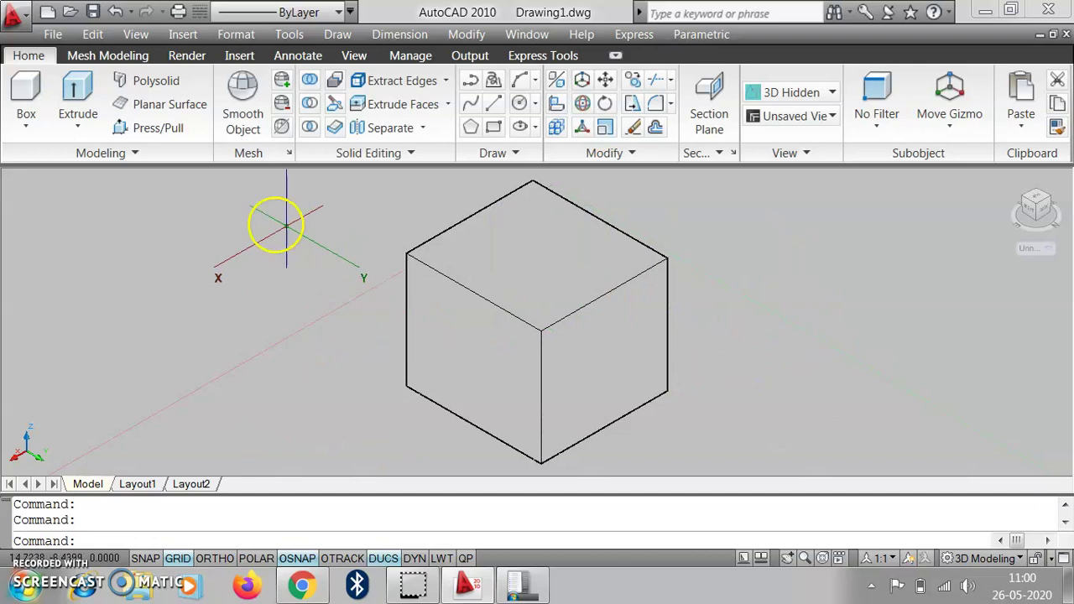
Rotate the view around the box with the constrained Orbit tool
click(355, 55)
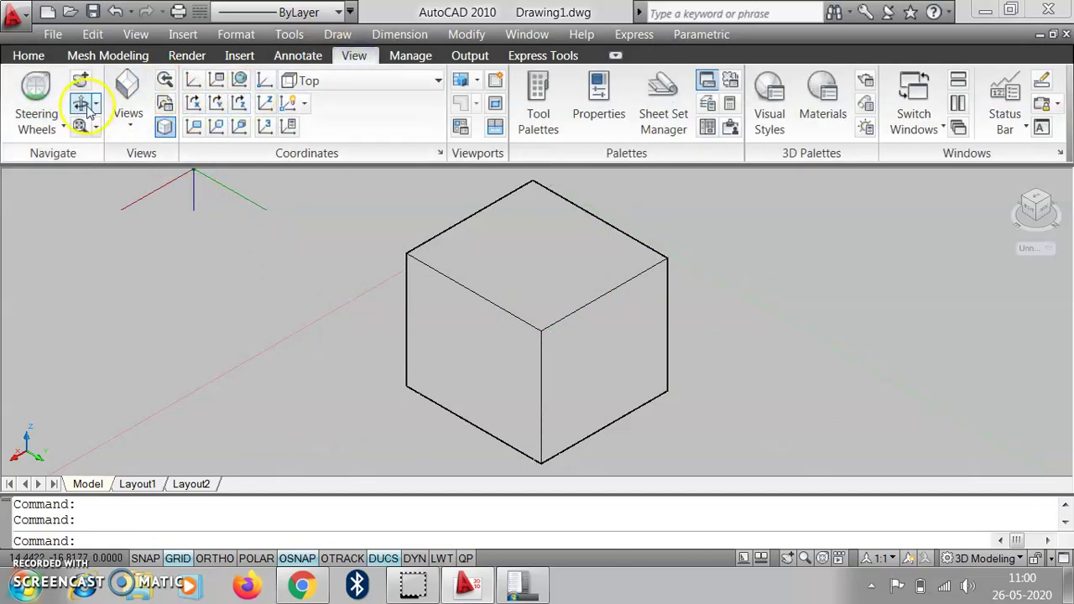
click(98, 104)
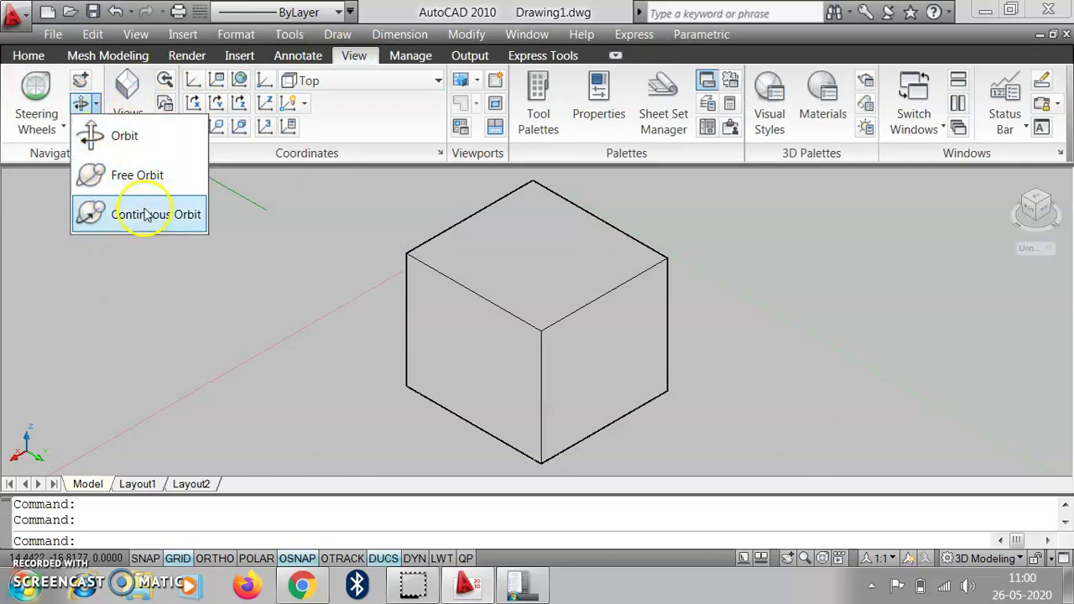
click(124, 136)
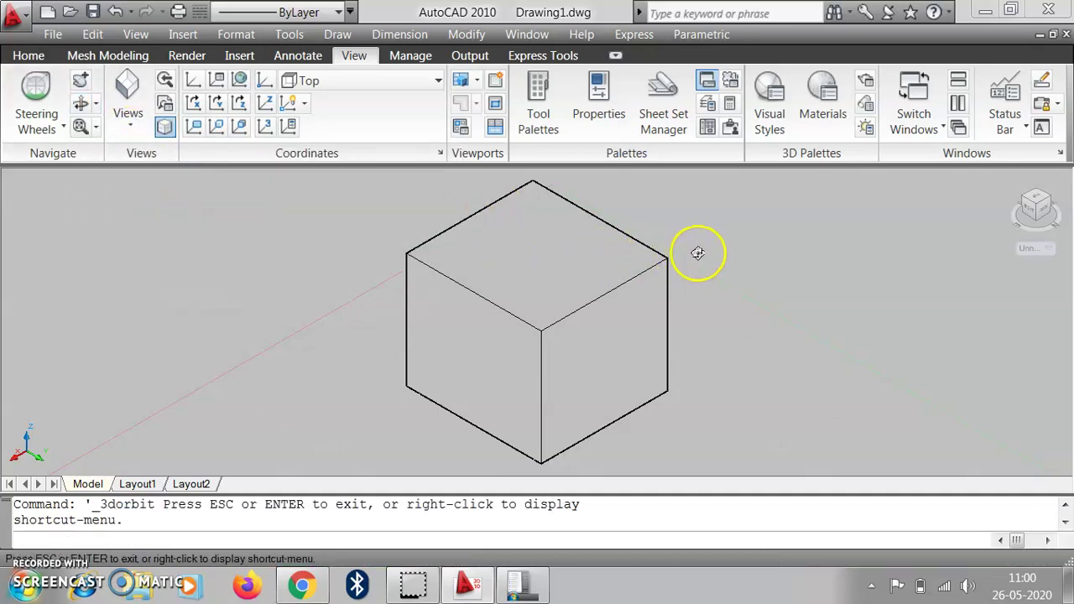
drag(698, 252, 528, 365)
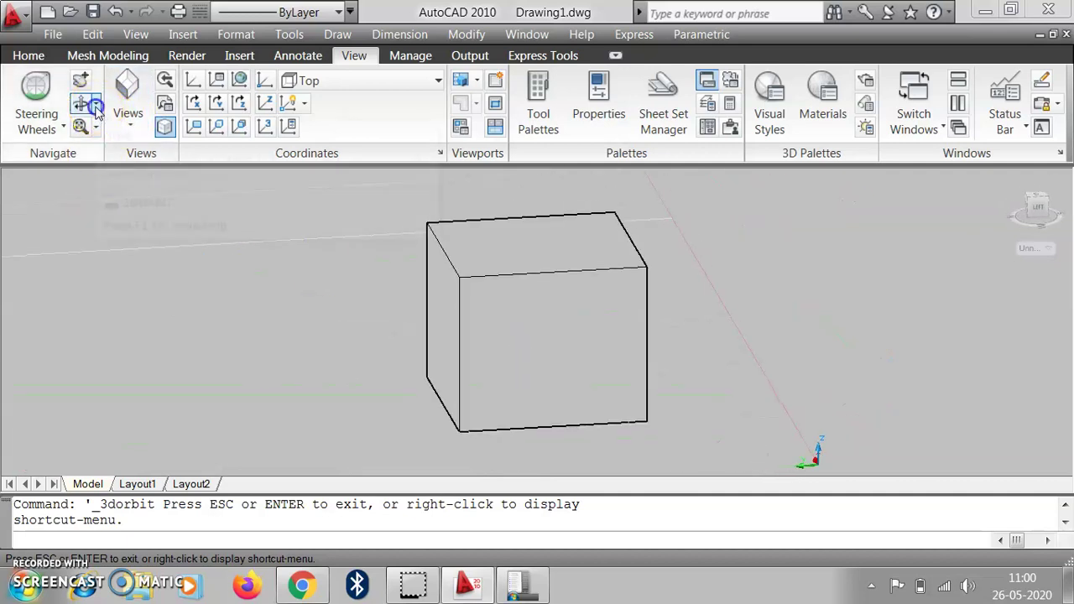
Rotate the view of the box with Free Orbit until it is seen nearly from the top
click(95, 105)
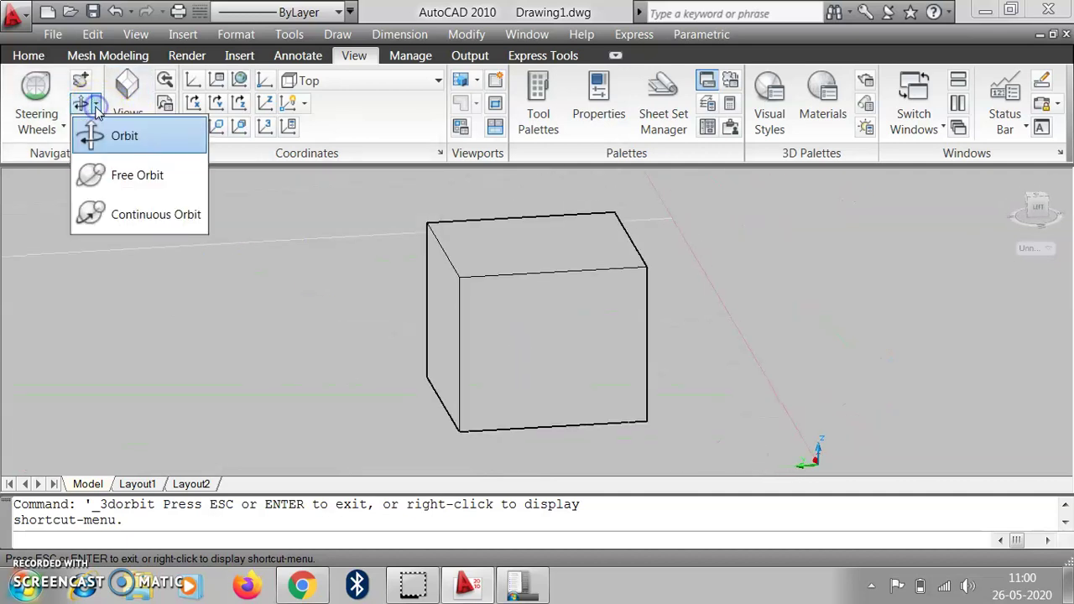
click(138, 175)
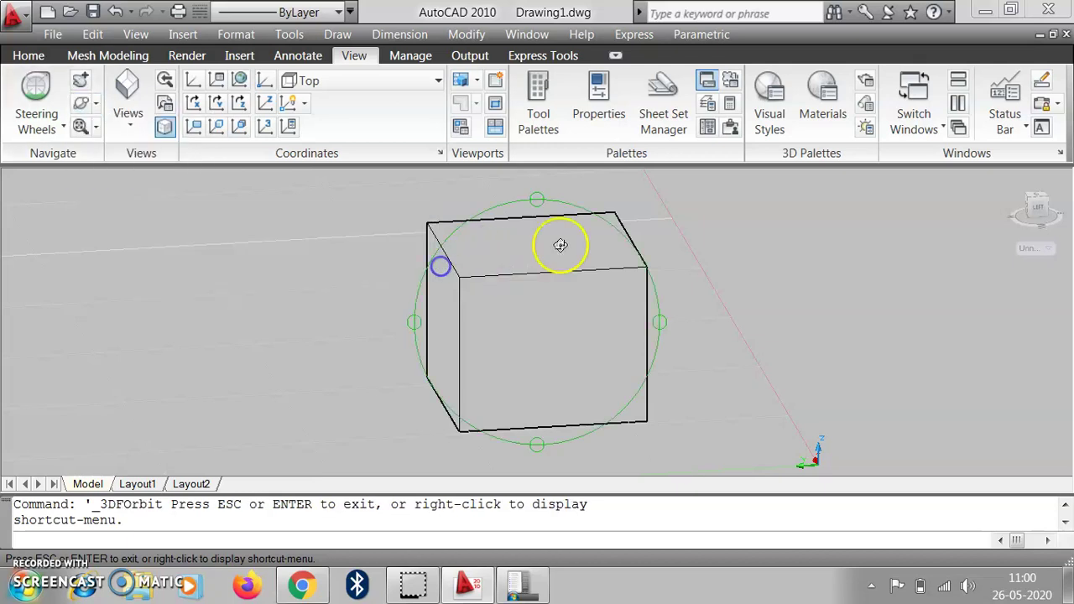
drag(468, 364, 535, 302)
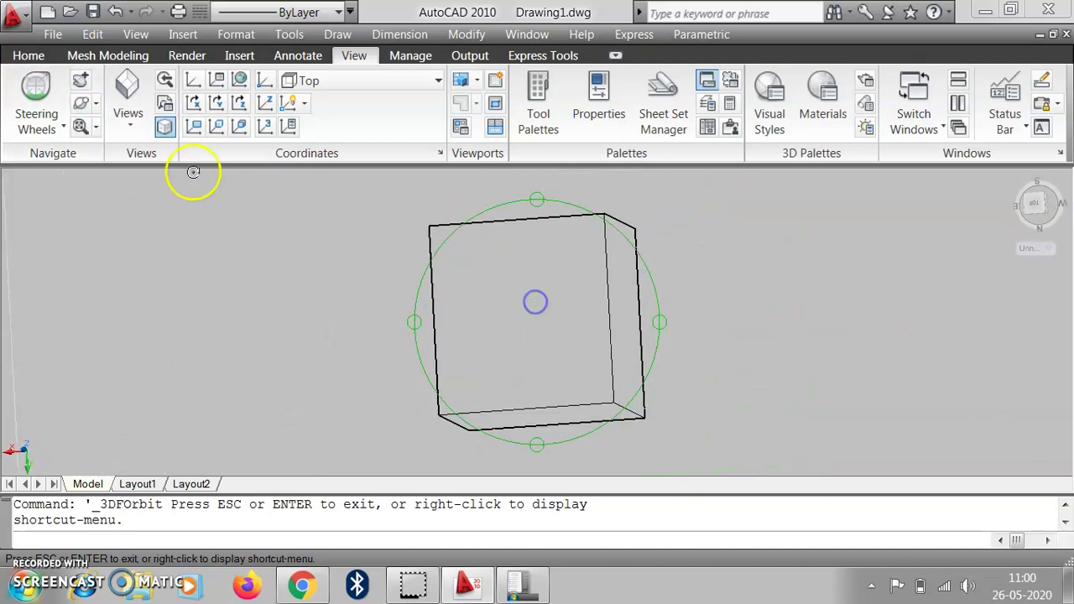
Set the view spinning around the box with Continuous Orbit and stop the motion at an angled view
click(98, 108)
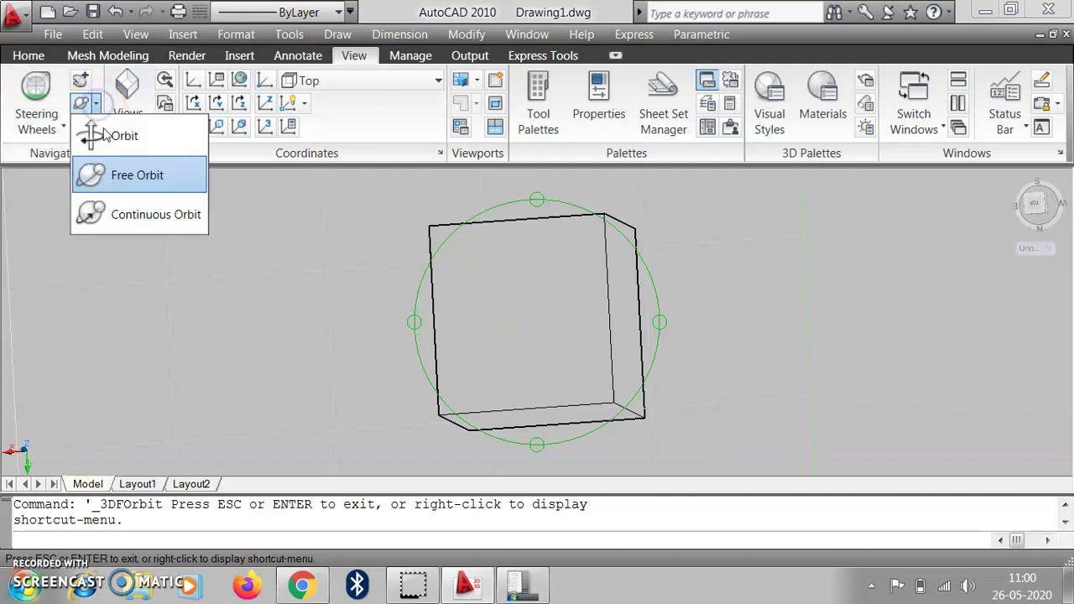
click(144, 213)
drag(499, 264, 468, 288)
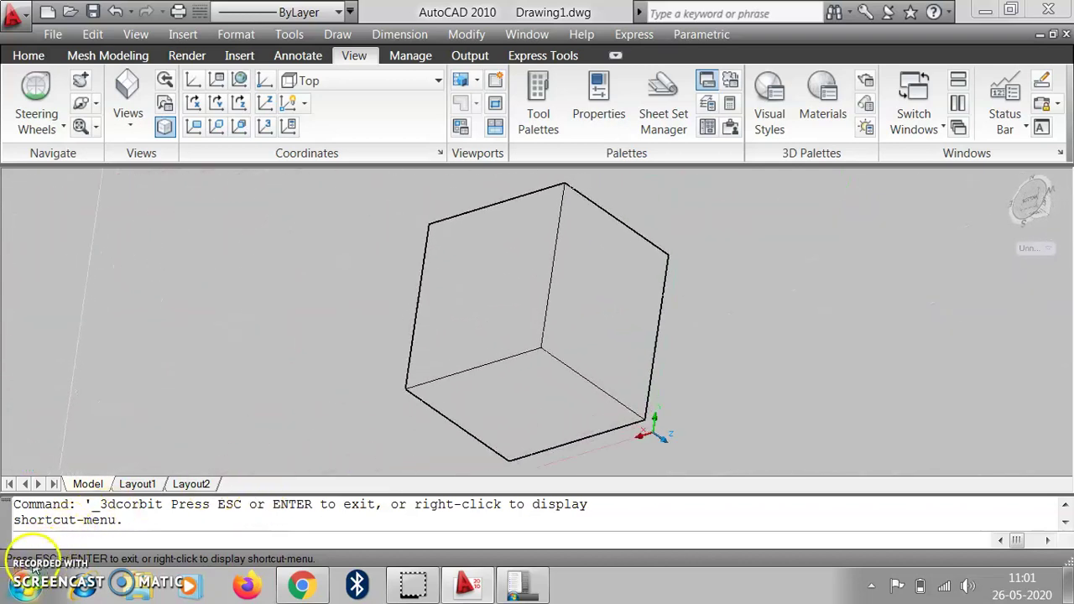
click(131, 130)
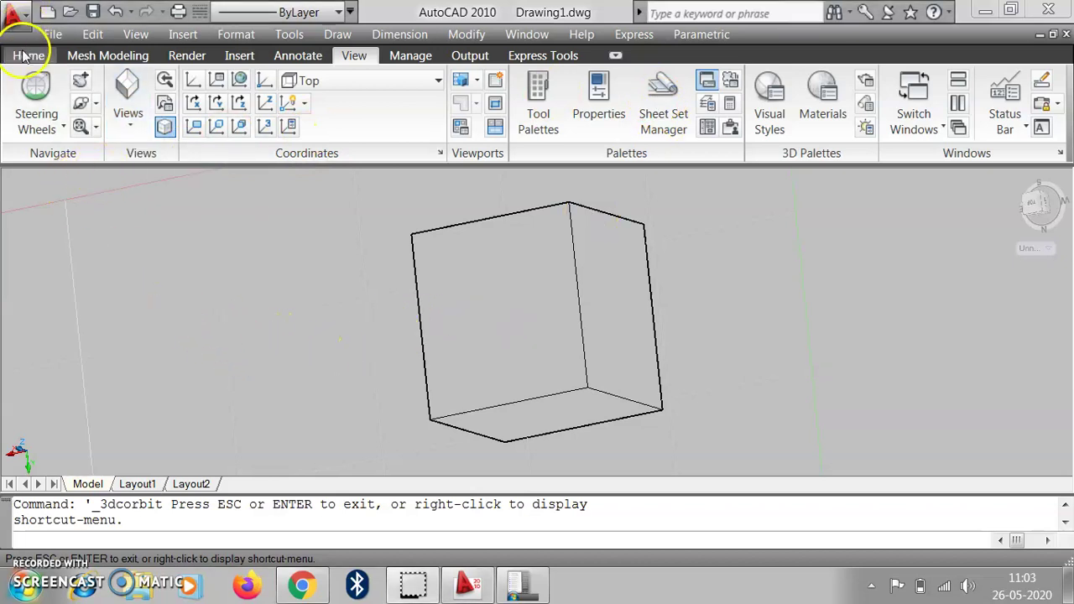
Show the available solid primitives, from Box and Cylinder to Torus
click(28, 56)
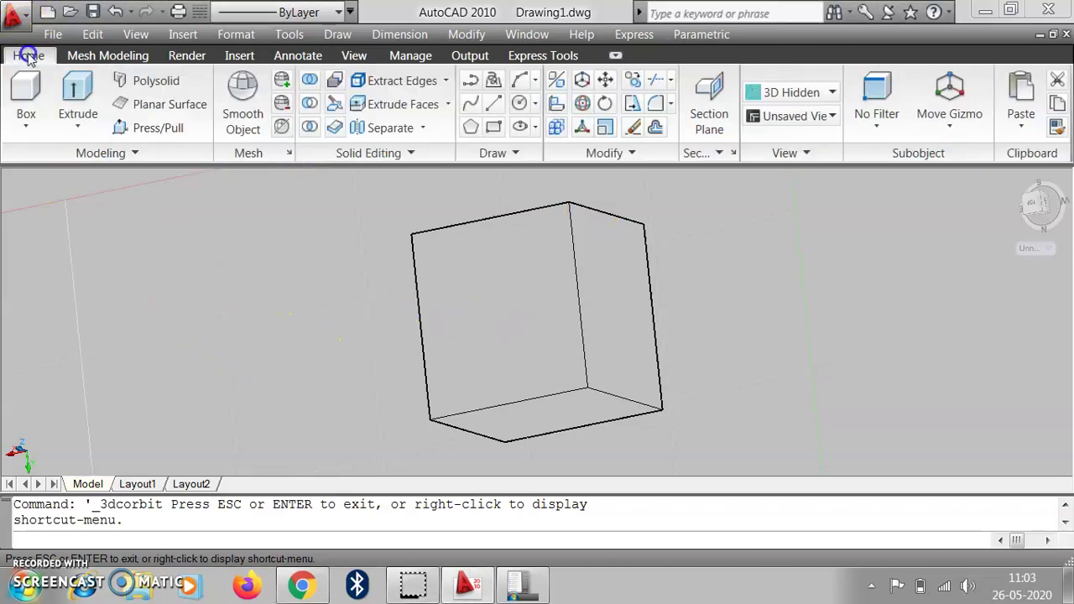
click(26, 126)
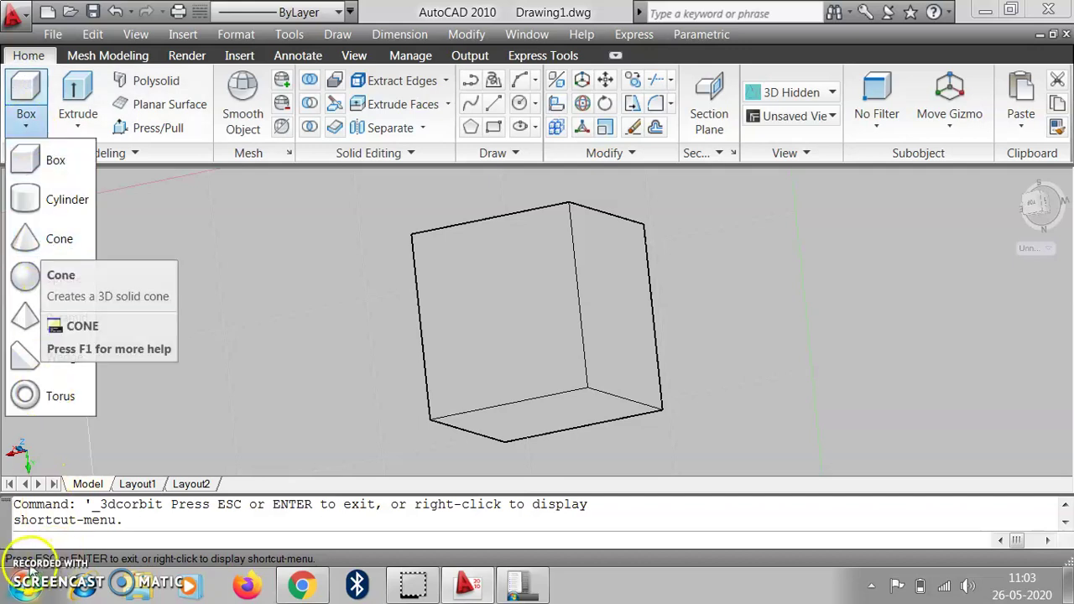